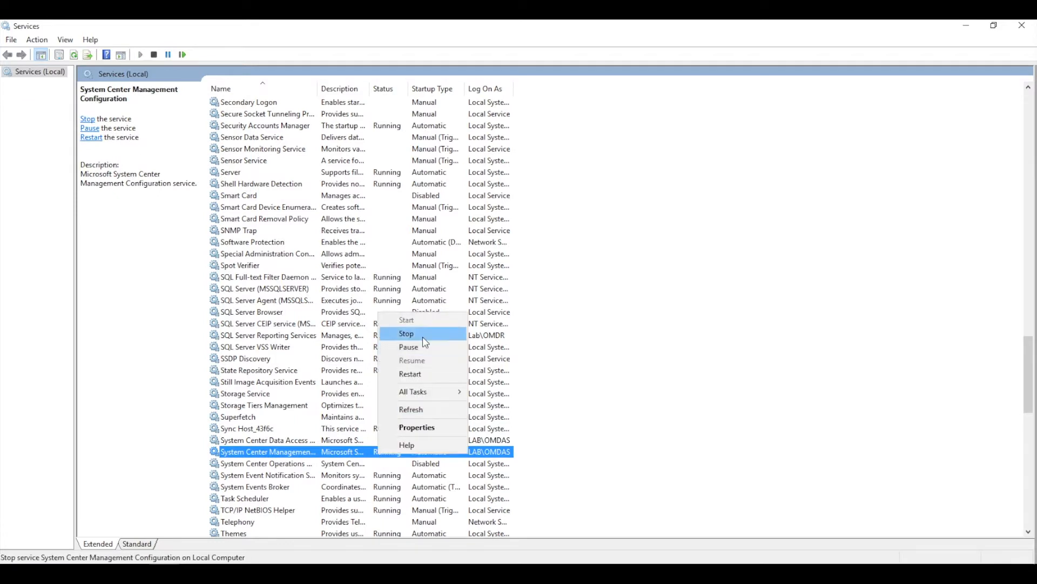
Step: Stop the System Center Management Configuration service
left_click(425, 342)
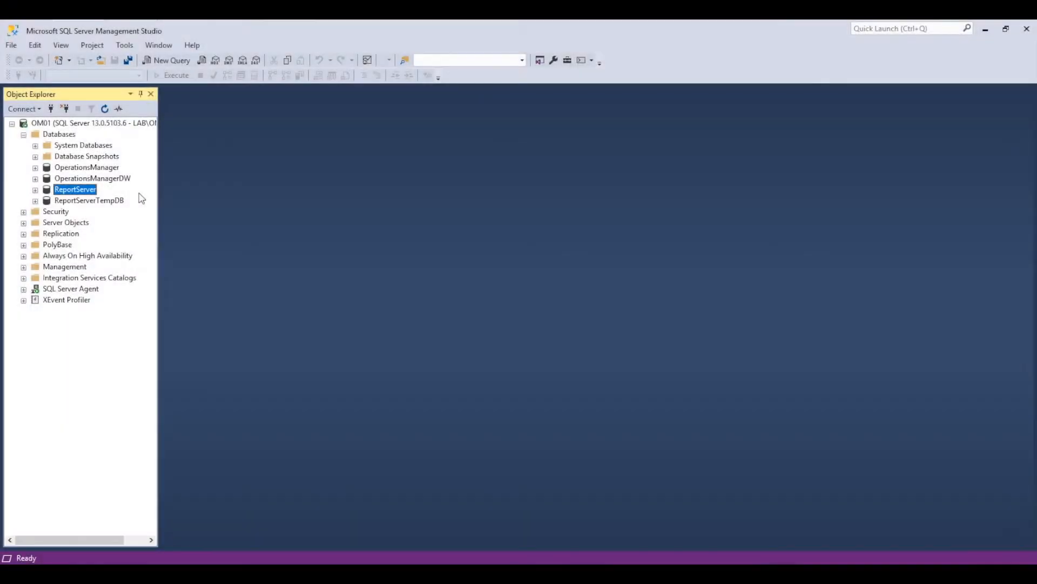
Step: In SQL Server Management Studio, make a full backup of the ReportServer database to D:\Sources\DBBackups\ReportServer.bak
right_click(81, 189)
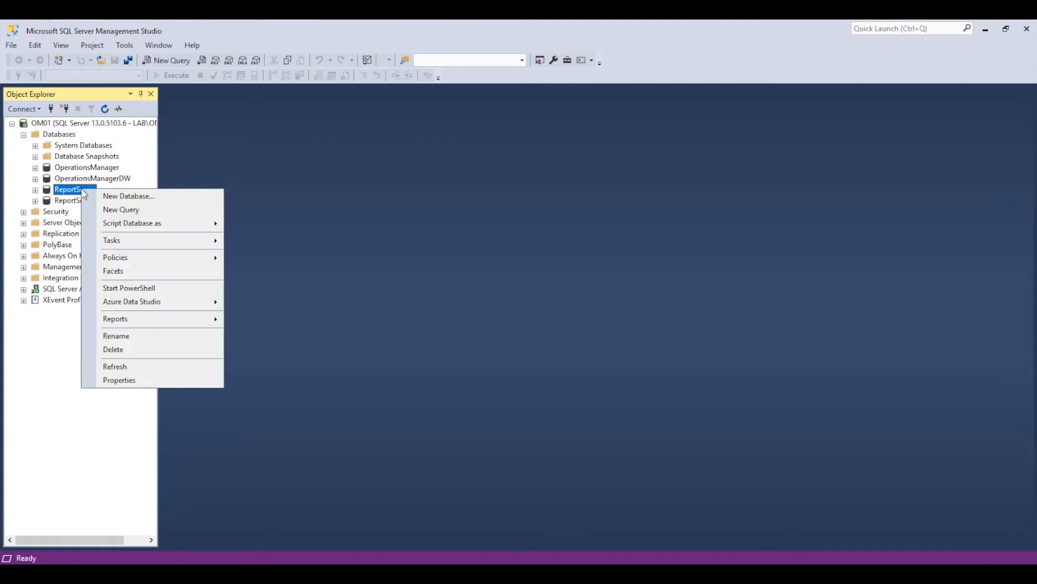
mouse_move(139, 239)
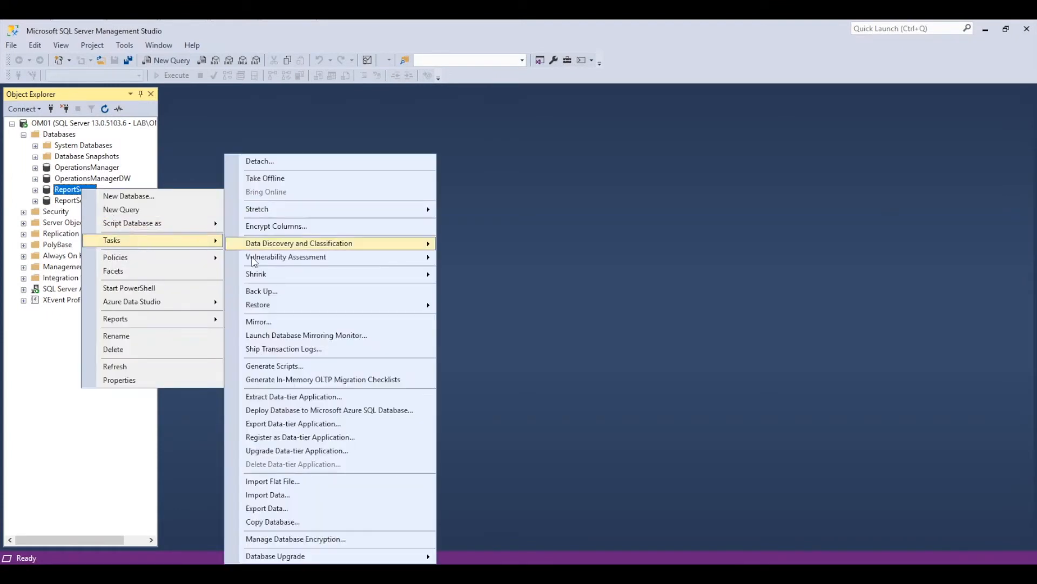
left_click(268, 290)
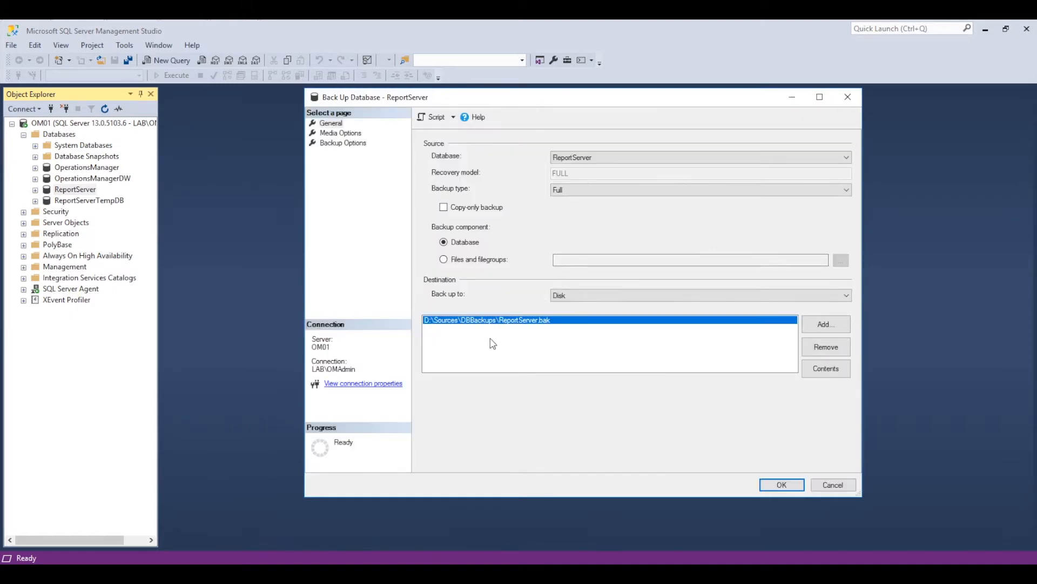
left_click(774, 488)
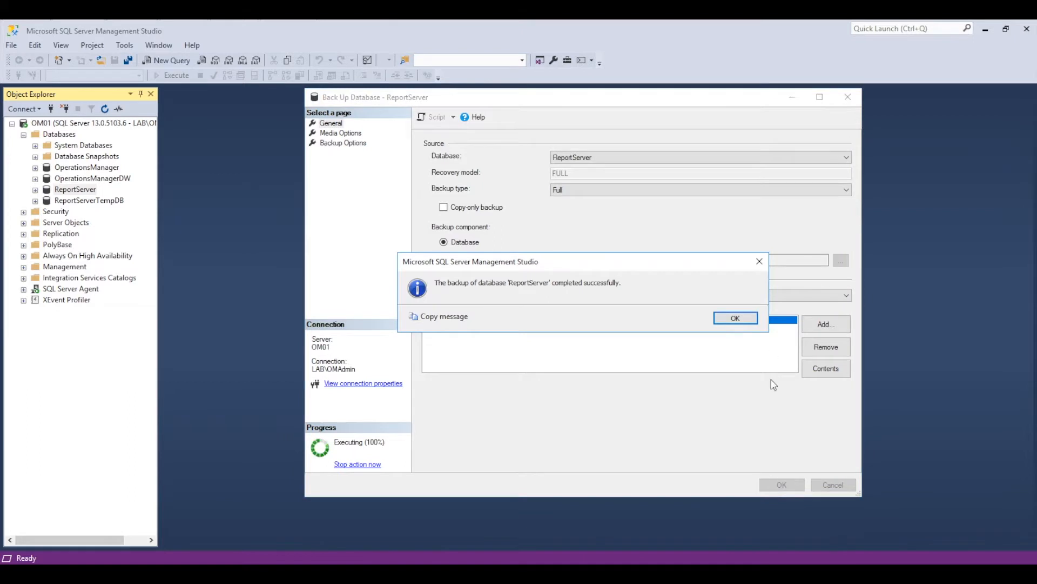
left_click(753, 322)
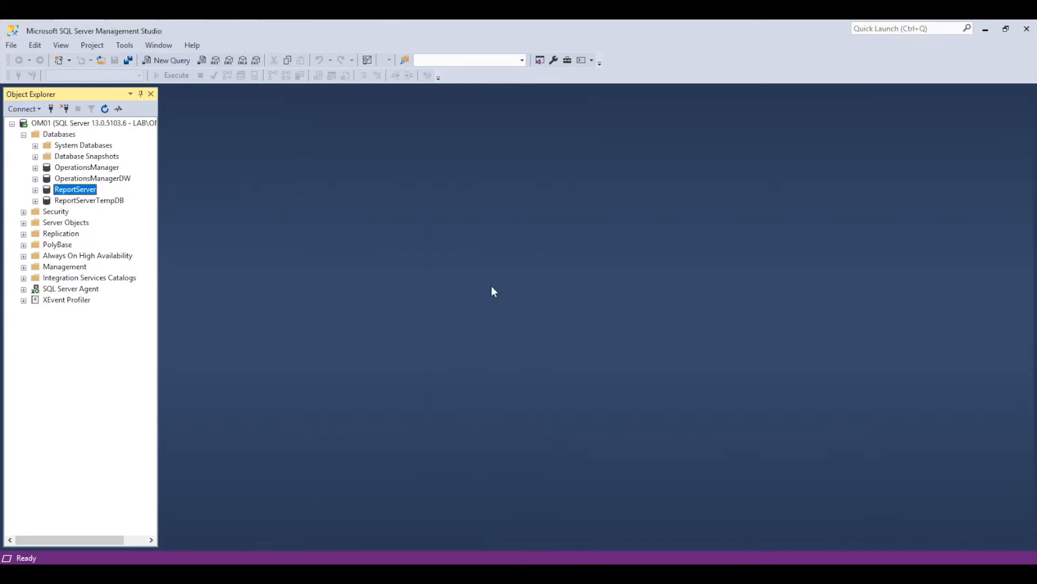
Step: Make a full backup of the ReportServerTempDB database to D:\Sources\DBBackups\ReportServerTempDB.bak
right_click(116, 202)
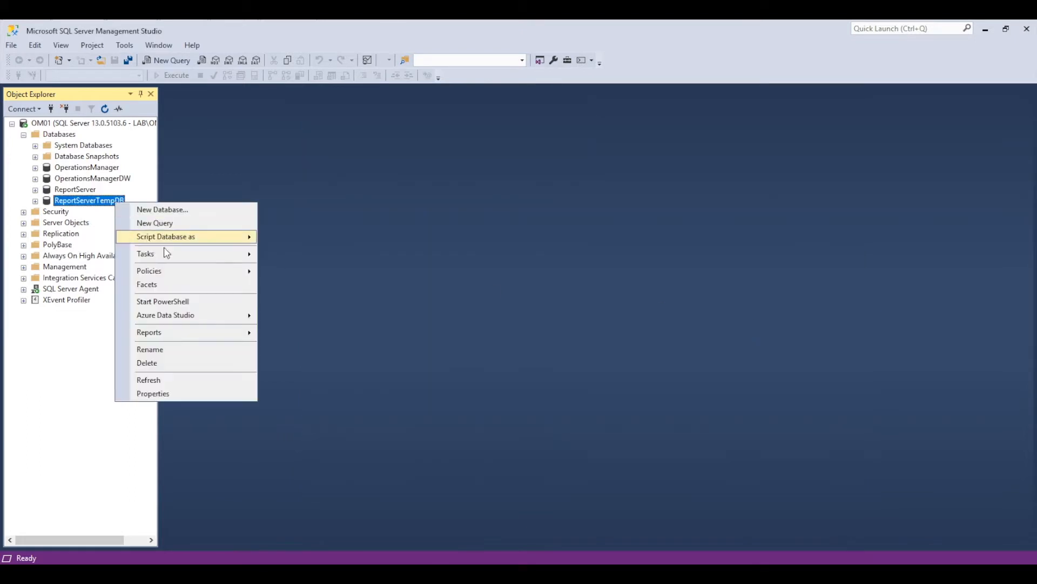
mouse_move(167, 253)
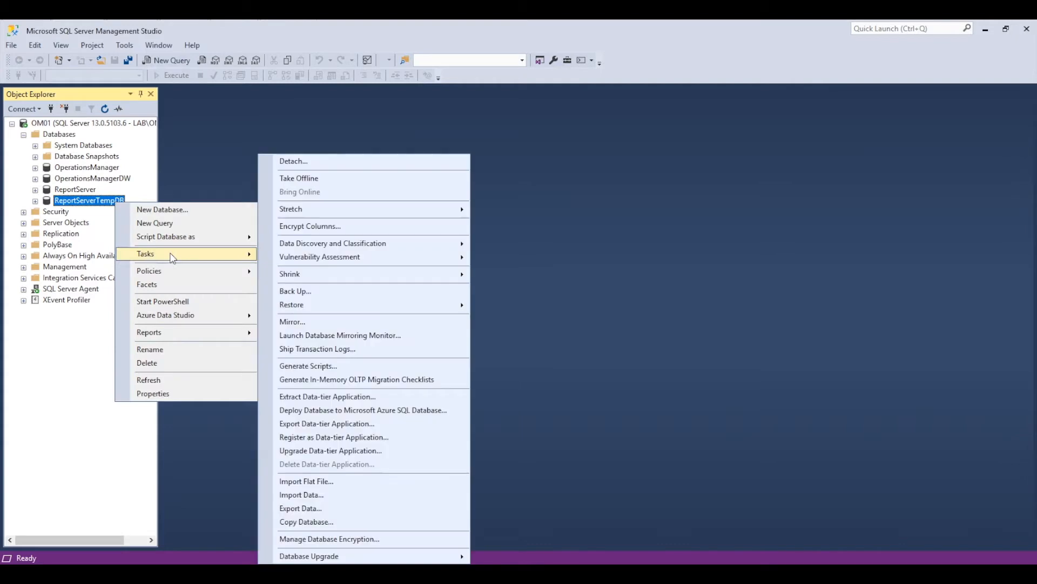
left_click(339, 296)
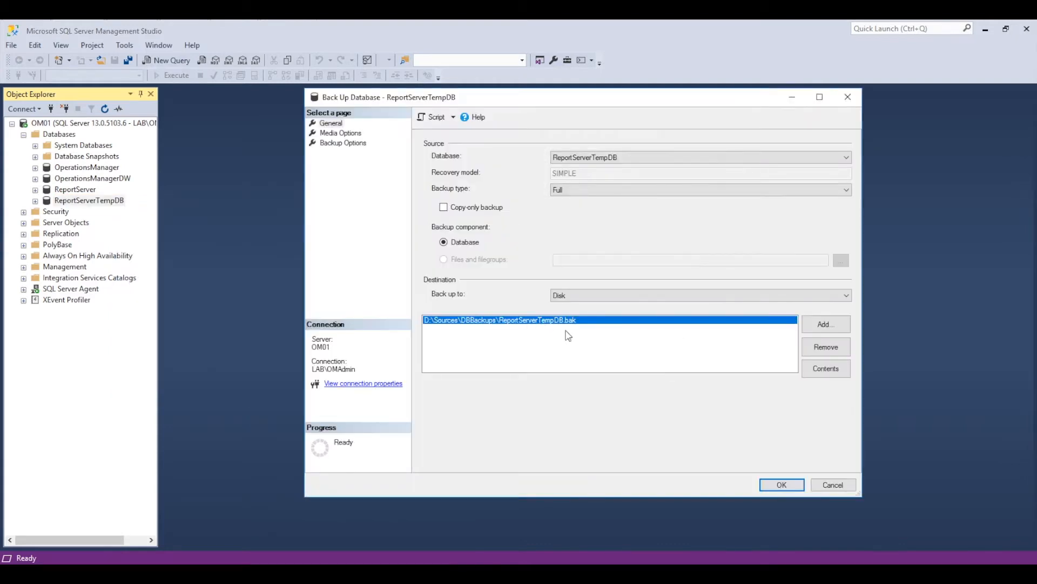
left_click(776, 485)
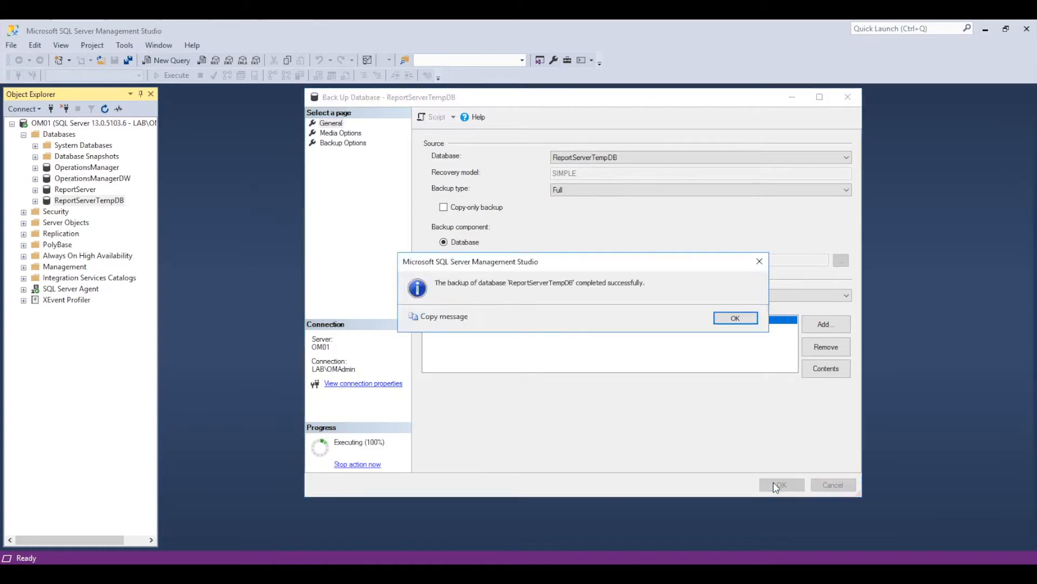
left_click(754, 323)
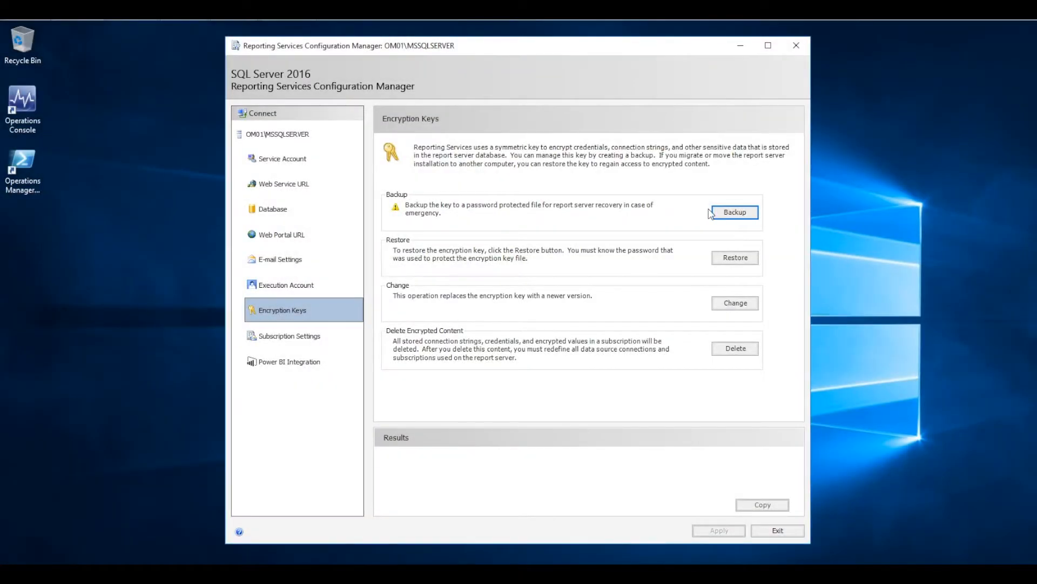
Step: In Reporting Services Configuration Manager, start an encryption key backup and set its file to SSRS-Key in D:\Sources\SSRSKeyBackup
left_click(723, 214)
left_click(641, 267)
left_click(440, 425)
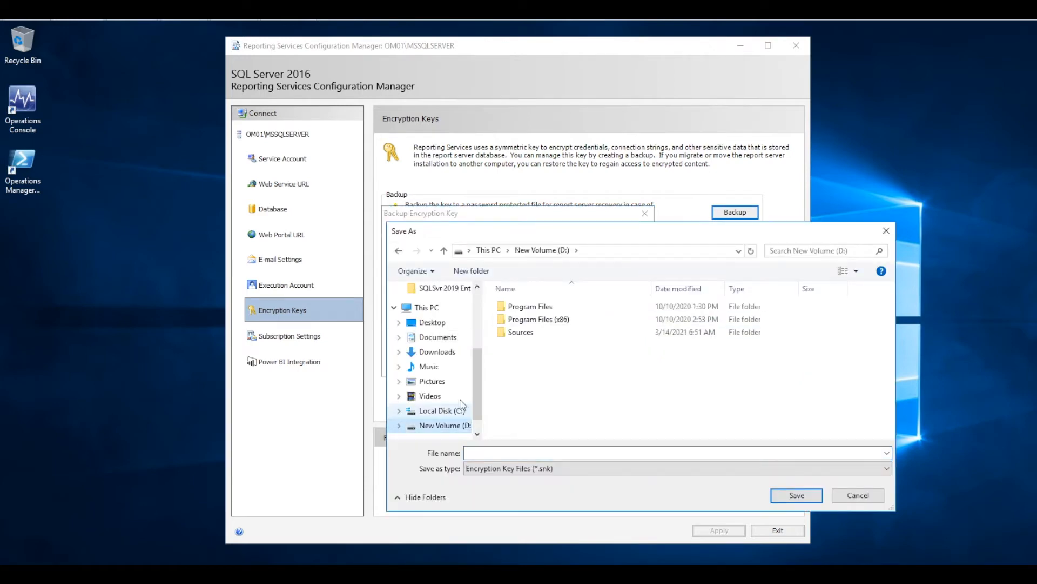
double_click(518, 332)
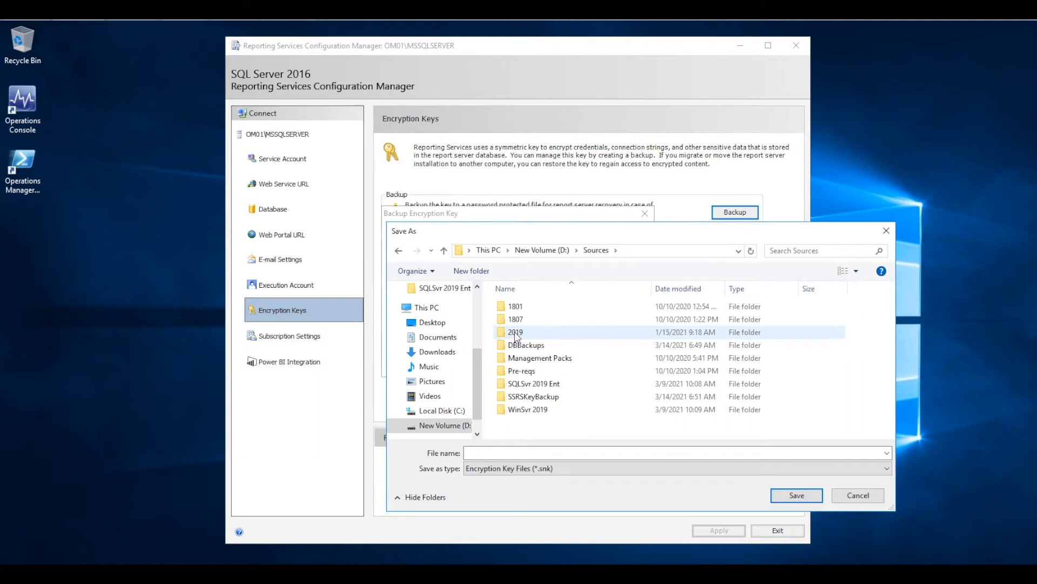
double_click(523, 397)
left_click(522, 456)
type("SSRS")
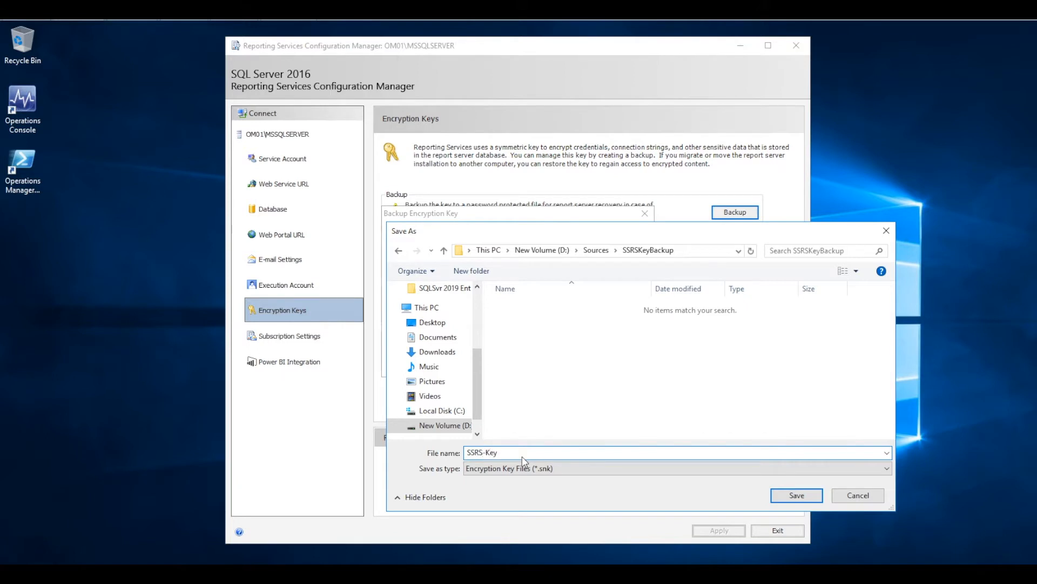
type("-Key")
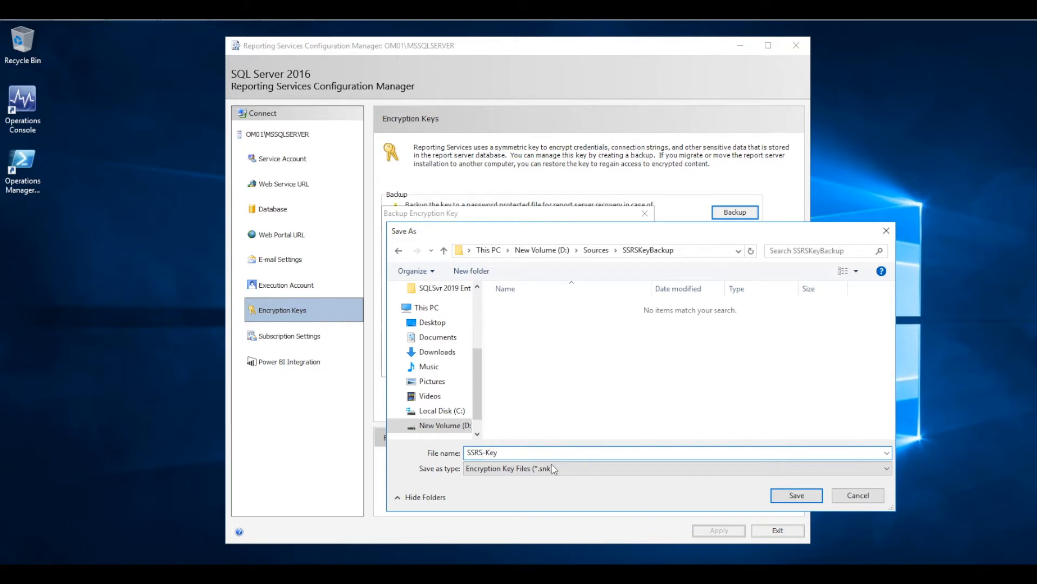
left_click(777, 496)
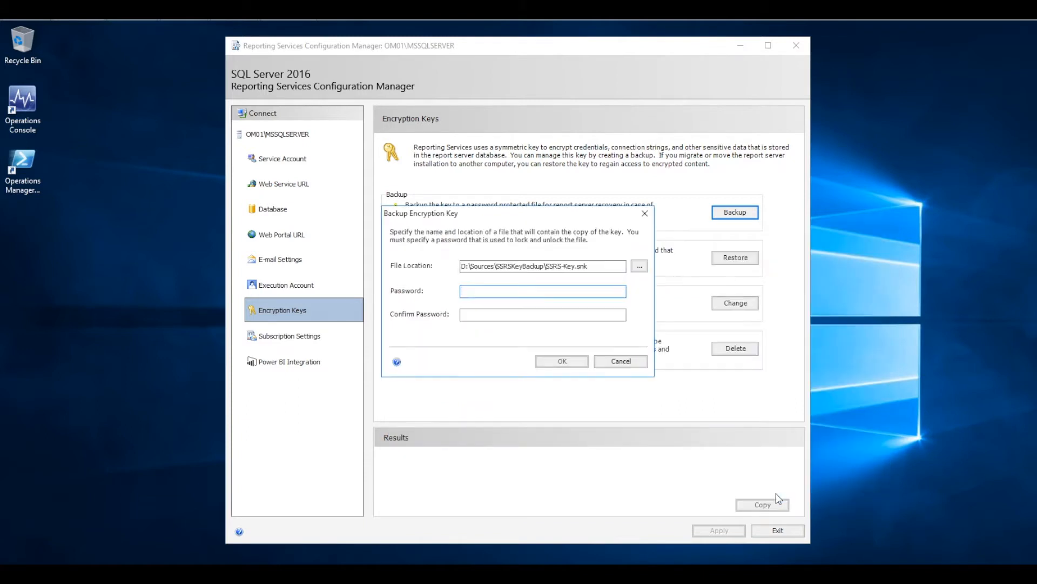
Step: Enter and confirm the key file password, create the encryption key backup, and exit the configuration manager
type("•••••••")
key("Tab")
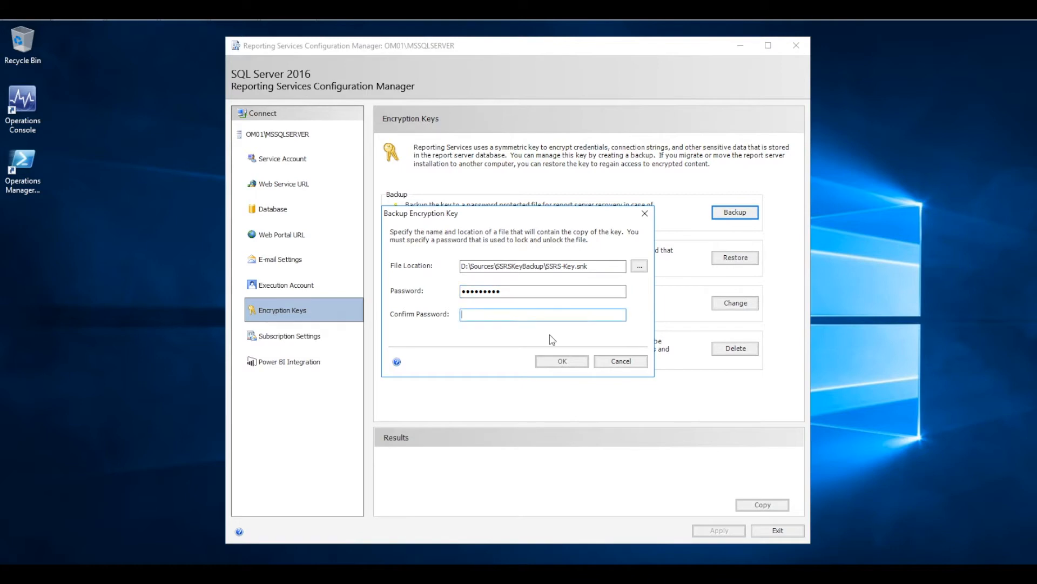
type("•••••••••")
left_click(553, 362)
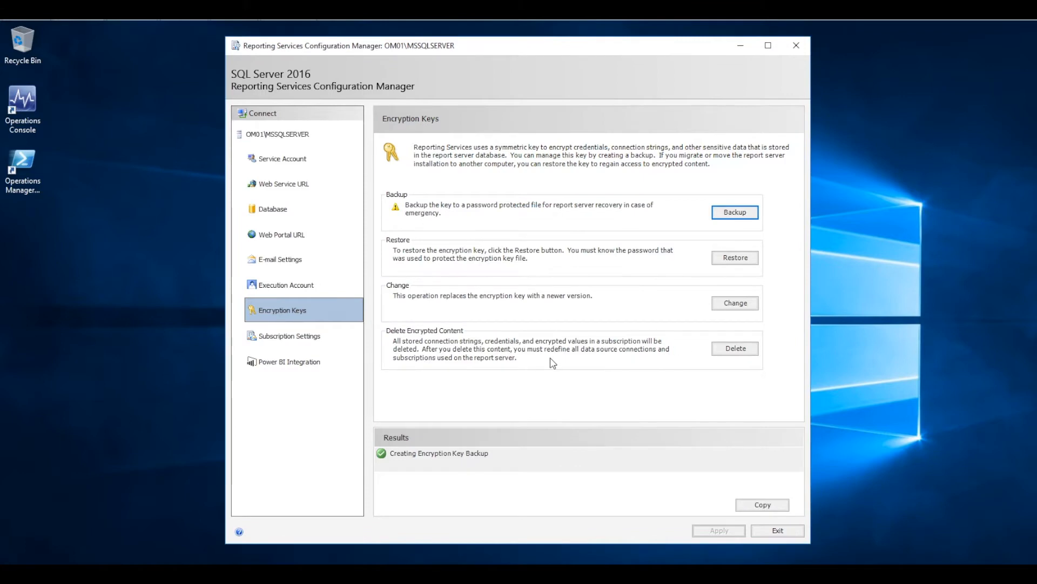
left_click(779, 530)
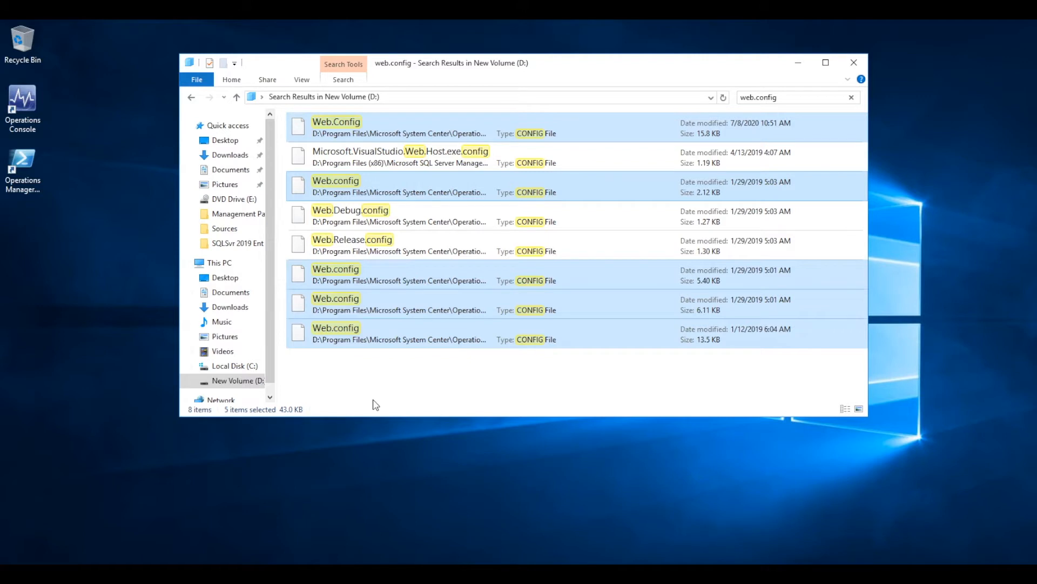
Step: In File Explorer, compress the selected Web.config search results into a zipped folder placed on the desktop
right_click(384, 269)
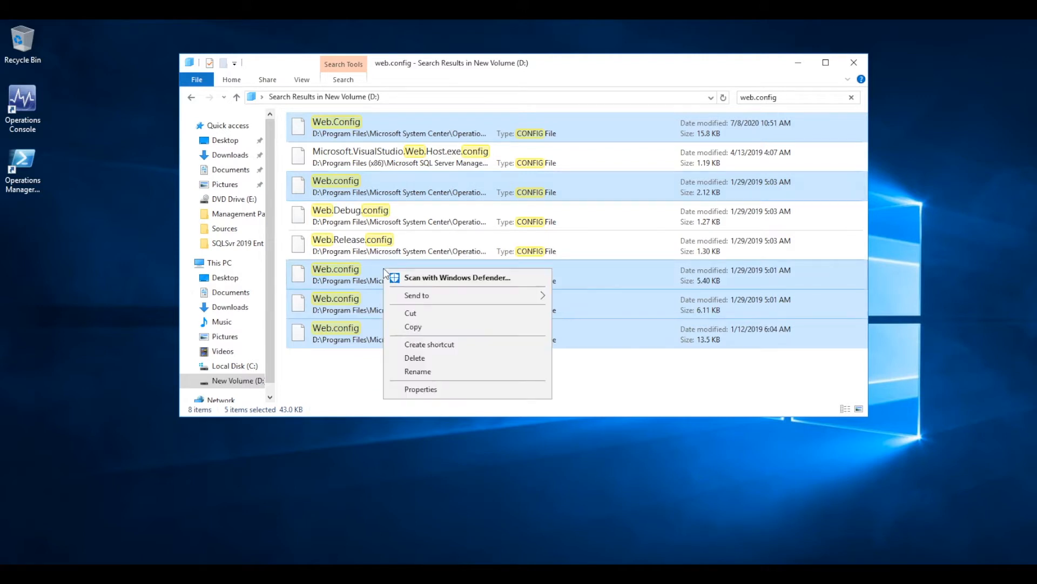
mouse_move(449, 299)
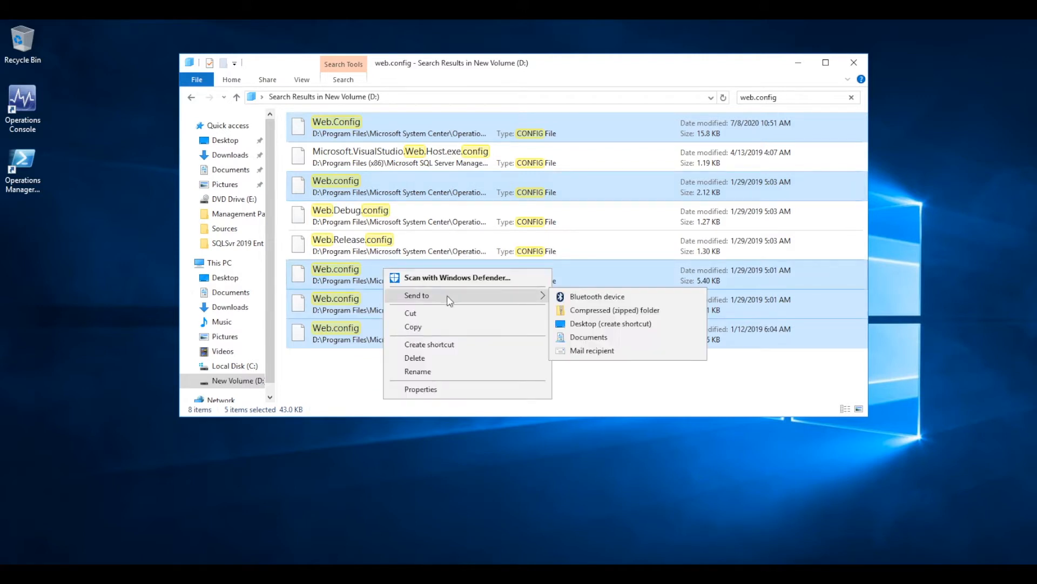
left_click(649, 310)
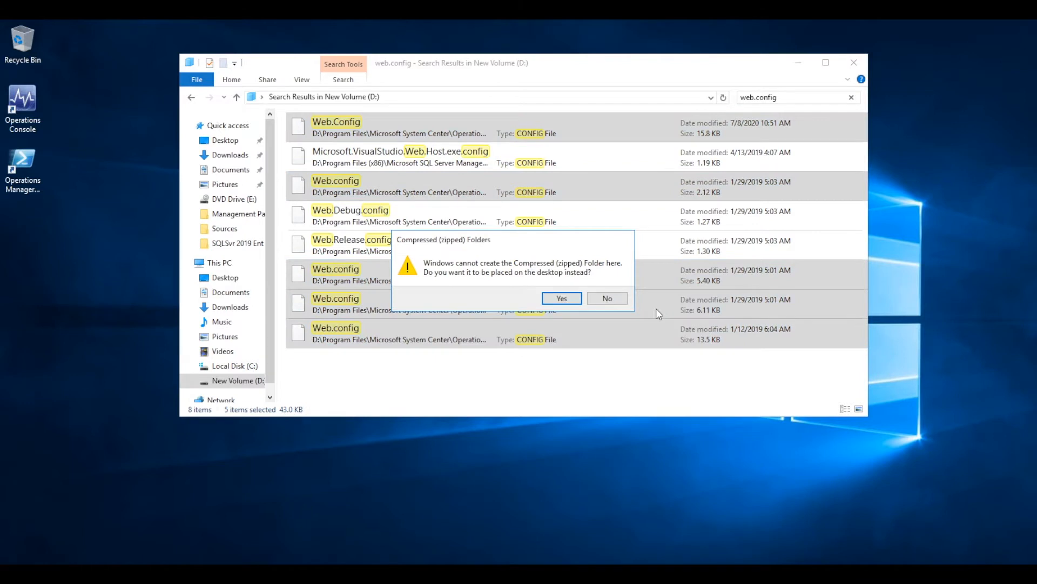
left_click(561, 299)
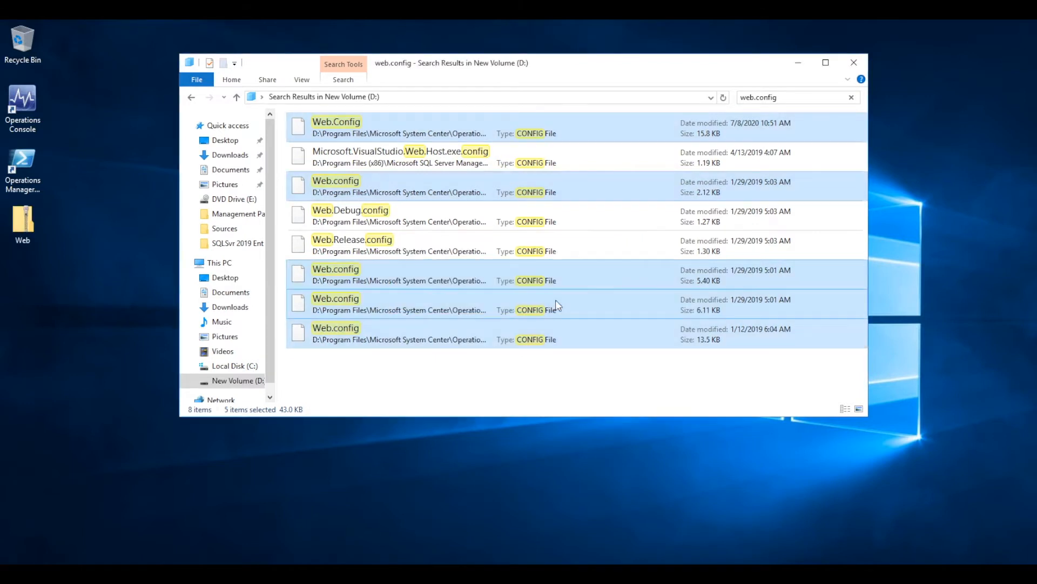
Step: Move the Web zip archive from the desktop into the D:\Sources\SSRSKeyBackup folder
left_click(232, 380)
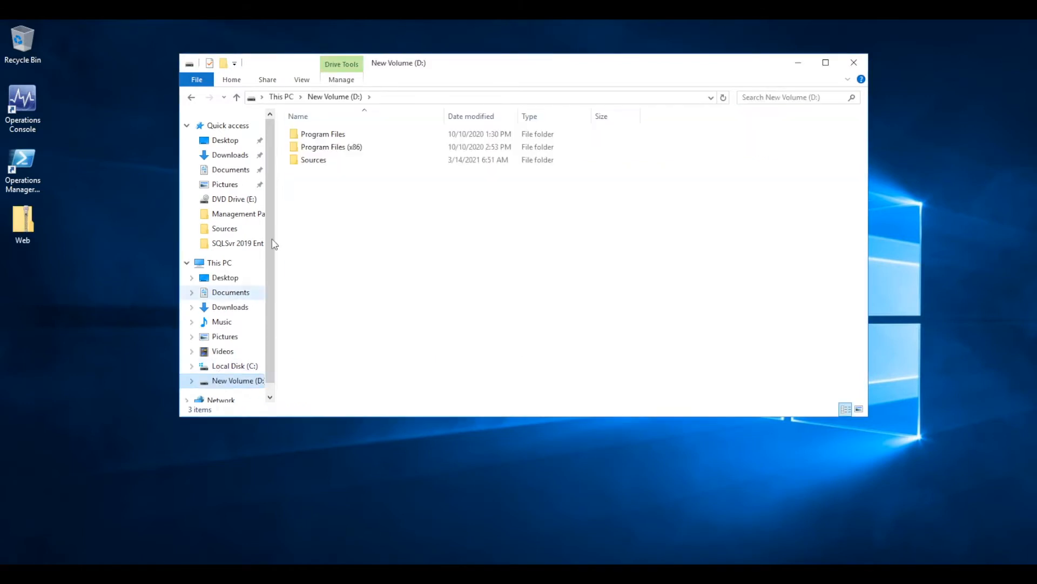
double_click(315, 160)
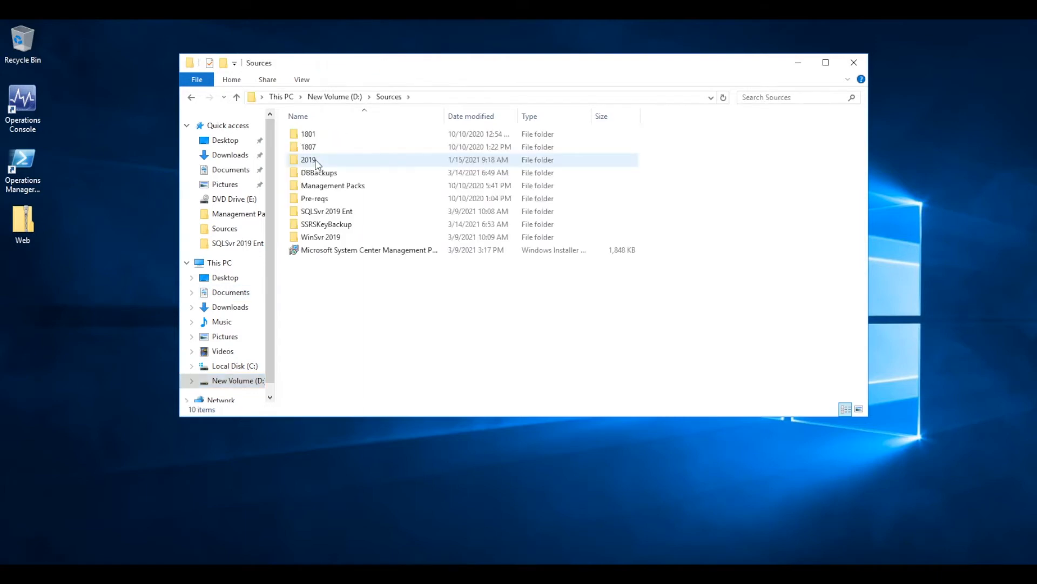
double_click(326, 226)
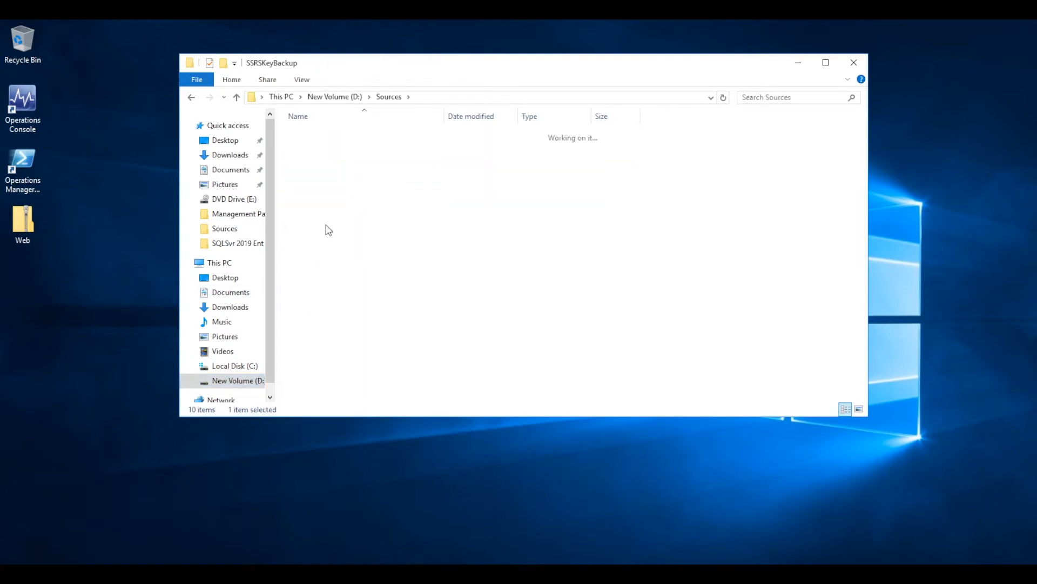
left_click_drag(22, 224, 348, 195)
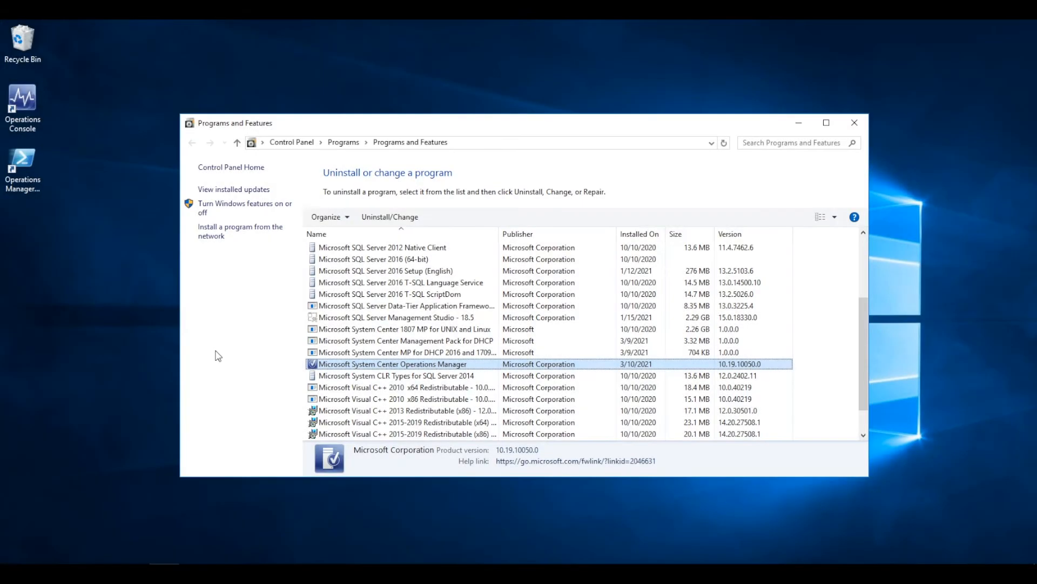
Step: From Programs and Features, open the Microsoft System Center Operations Manager setup and uninstall its Reporting server feature
right_click(358, 368)
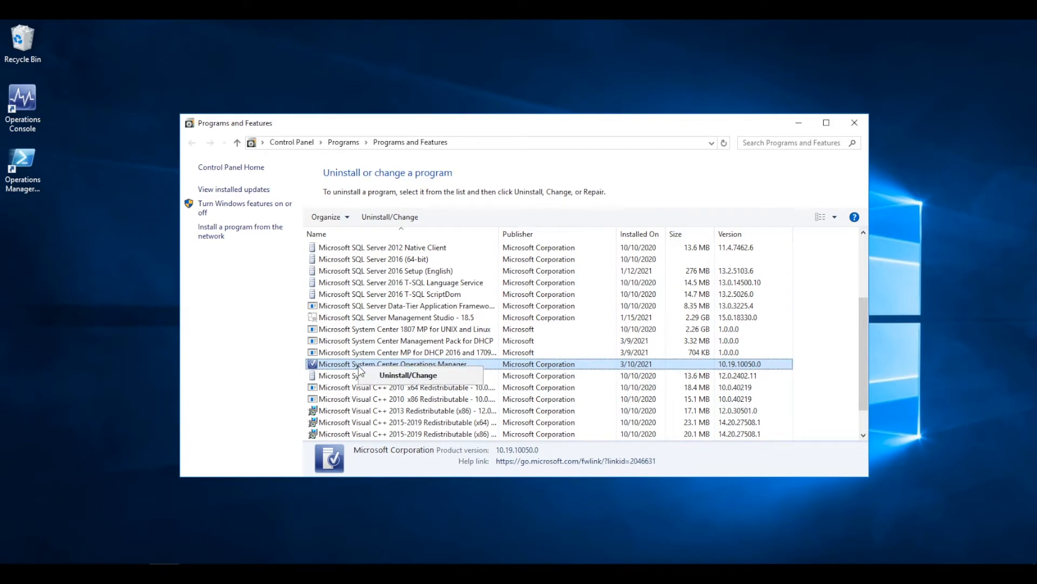
left_click(393, 376)
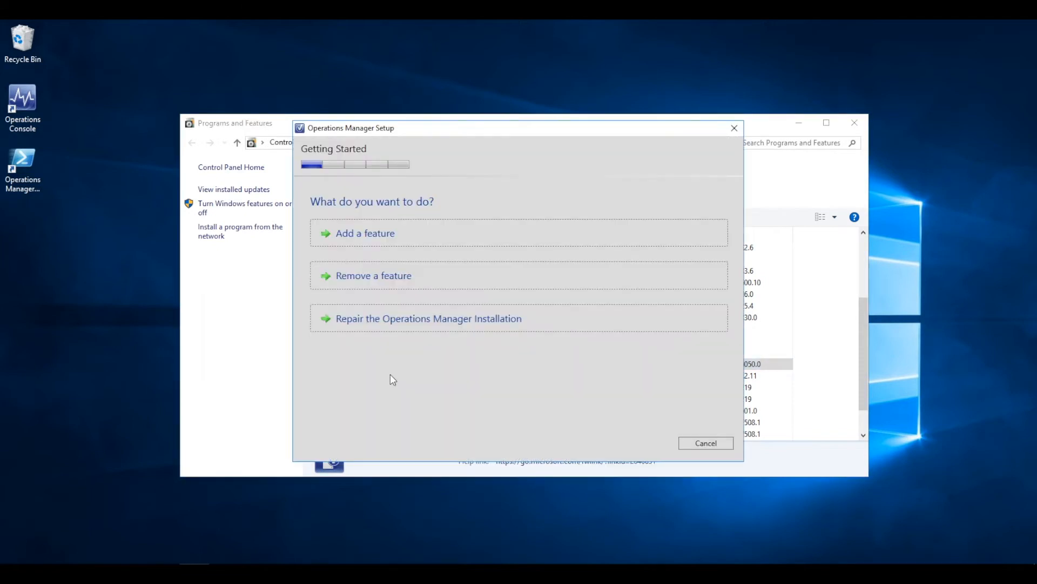
left_click(392, 277)
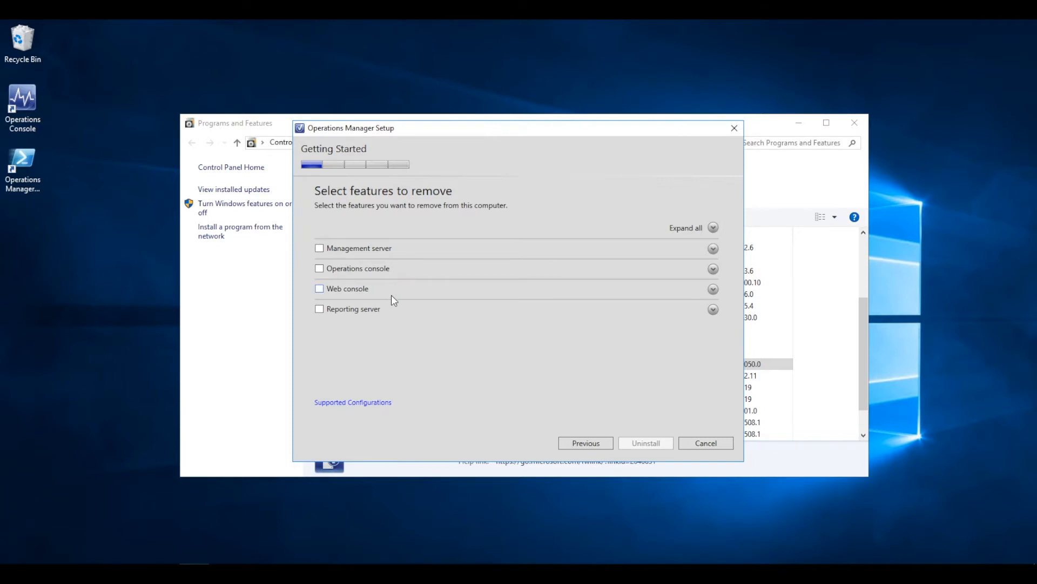
left_click(378, 308)
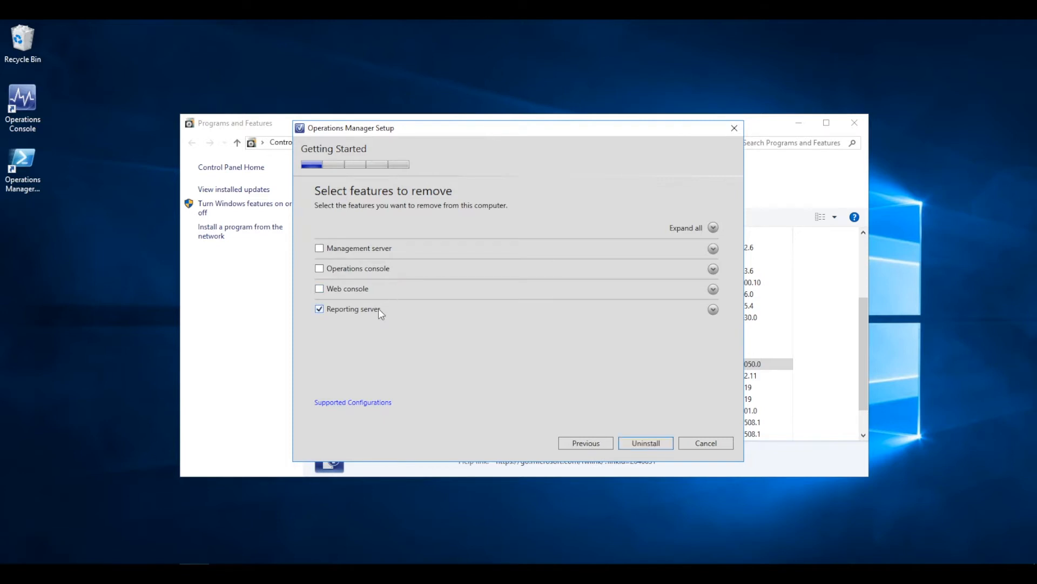
left_click(637, 441)
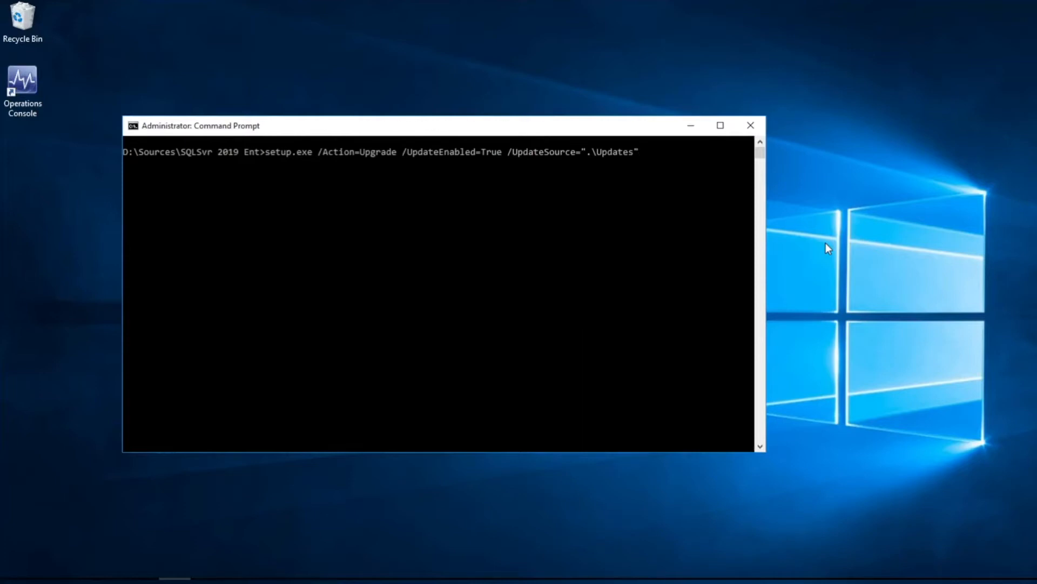
Step: Run the prepared SQL Server 2019 upgrade command in Command Prompt, accept the license terms, and proceed to the product updates
key("Return")
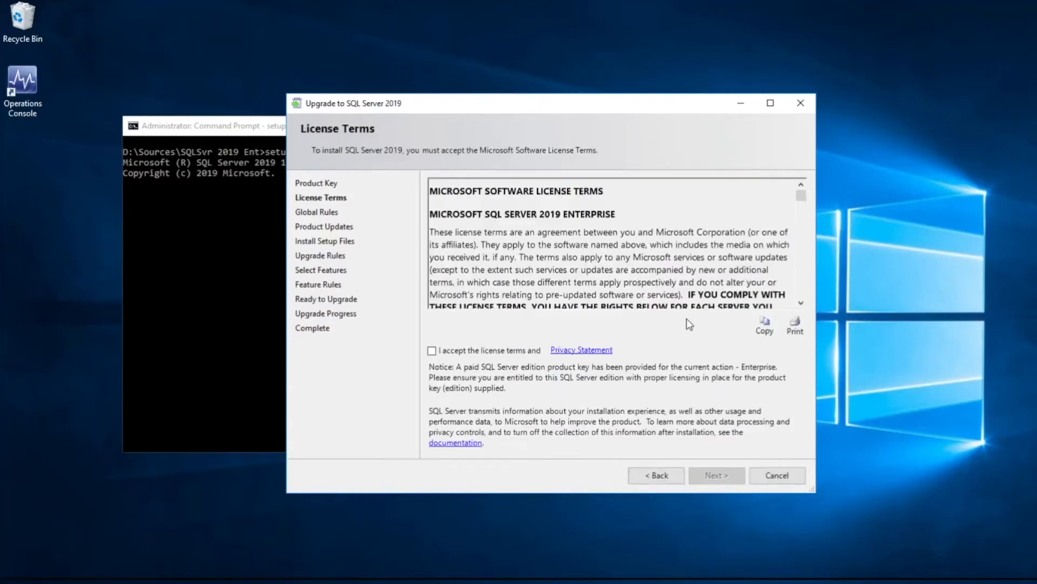
left_click(507, 351)
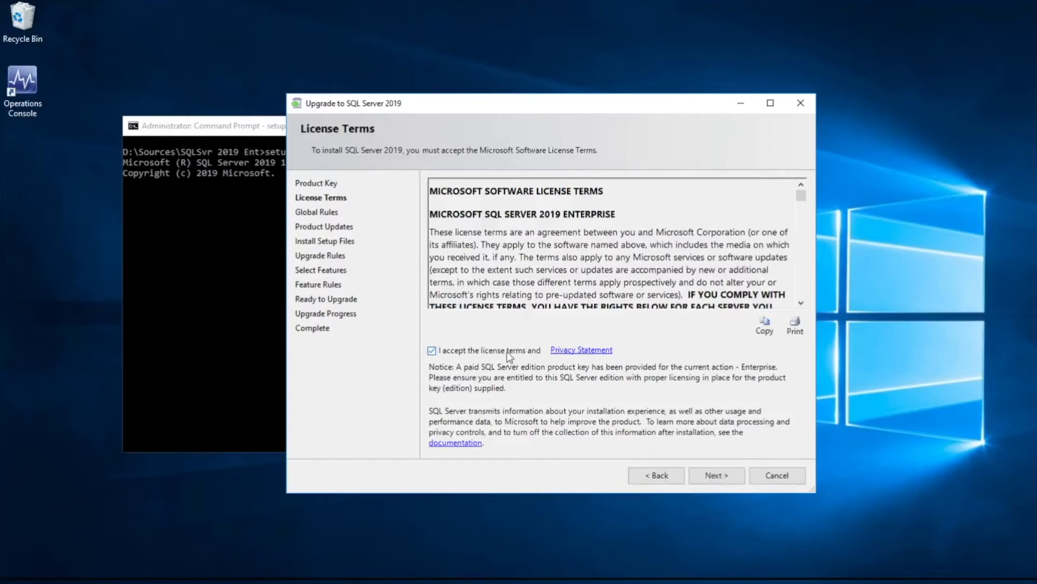
left_click(702, 475)
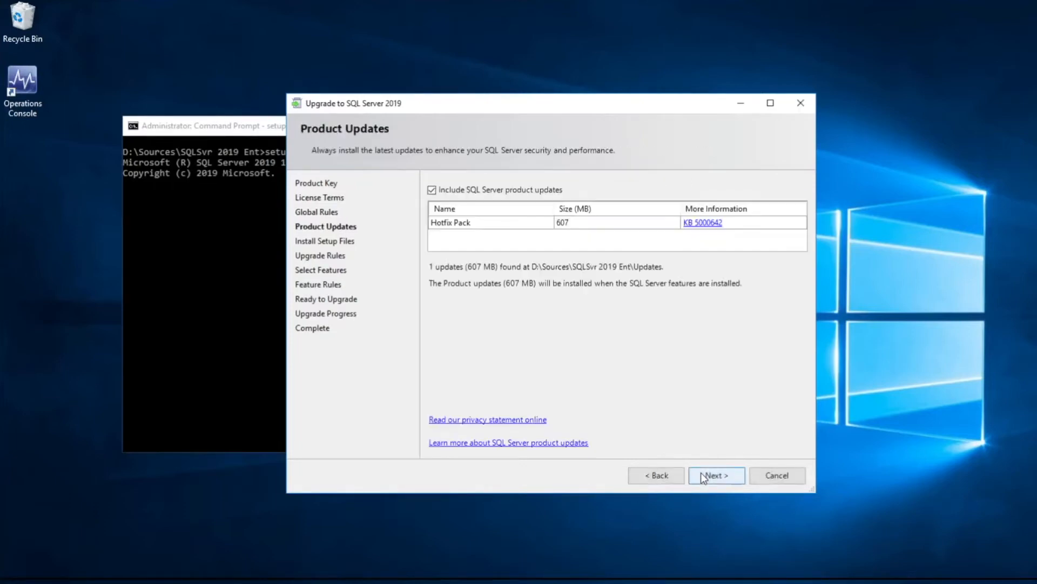
Step: Continue the SQL Server 2019 upgrade with product updates included, choose the MSSQLSERVER instance, and agree to uninstall Reporting Services
left_click(702, 473)
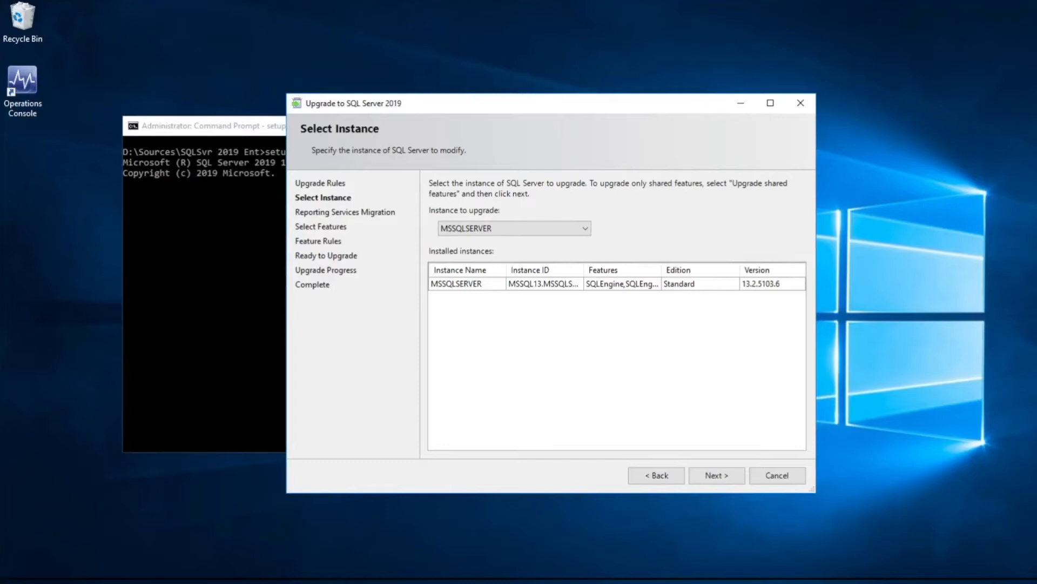
left_click(705, 474)
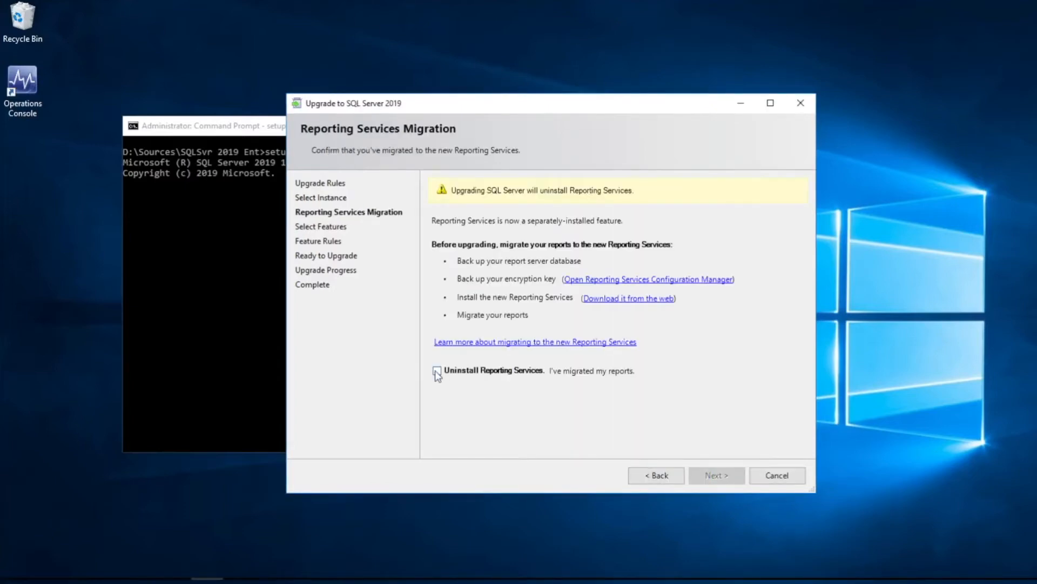
left_click(437, 371)
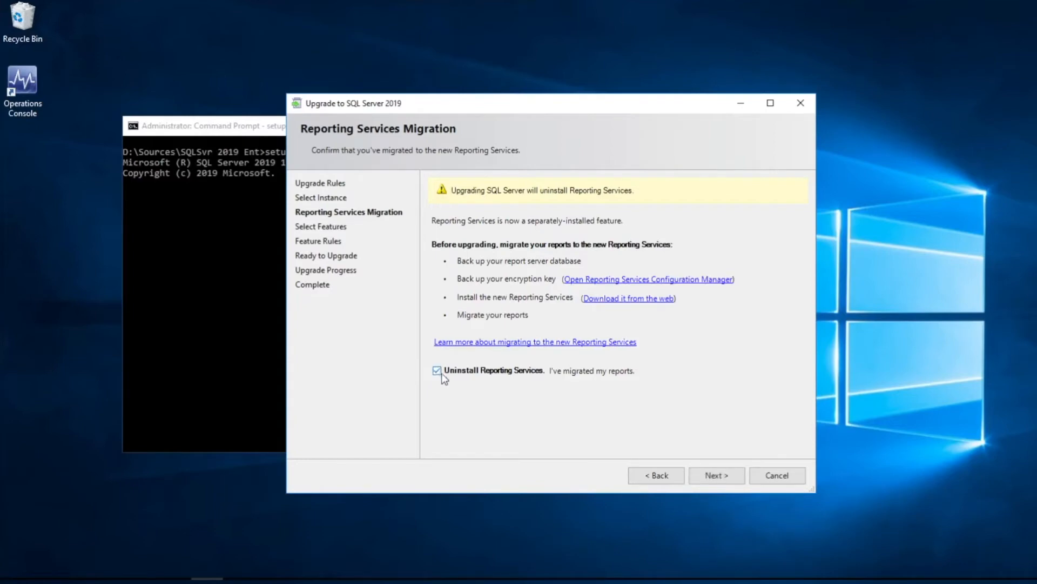
left_click(724, 477)
left_click(733, 483)
left_click(724, 477)
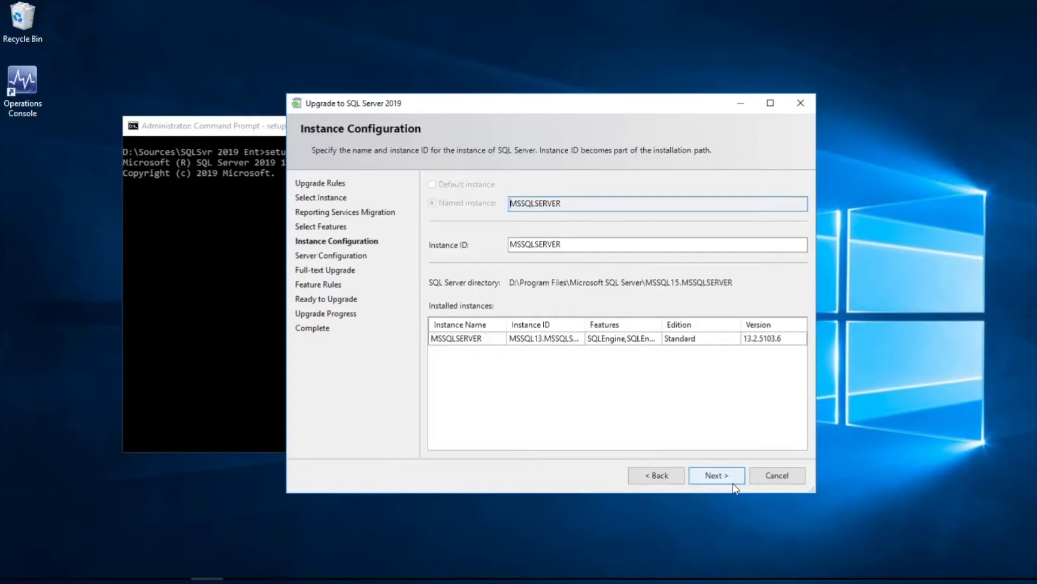
Step: Keep the default instance and server configuration, run the SQL Server 2019 upgrade, review the feature results, and close the wizard
left_click(733, 484)
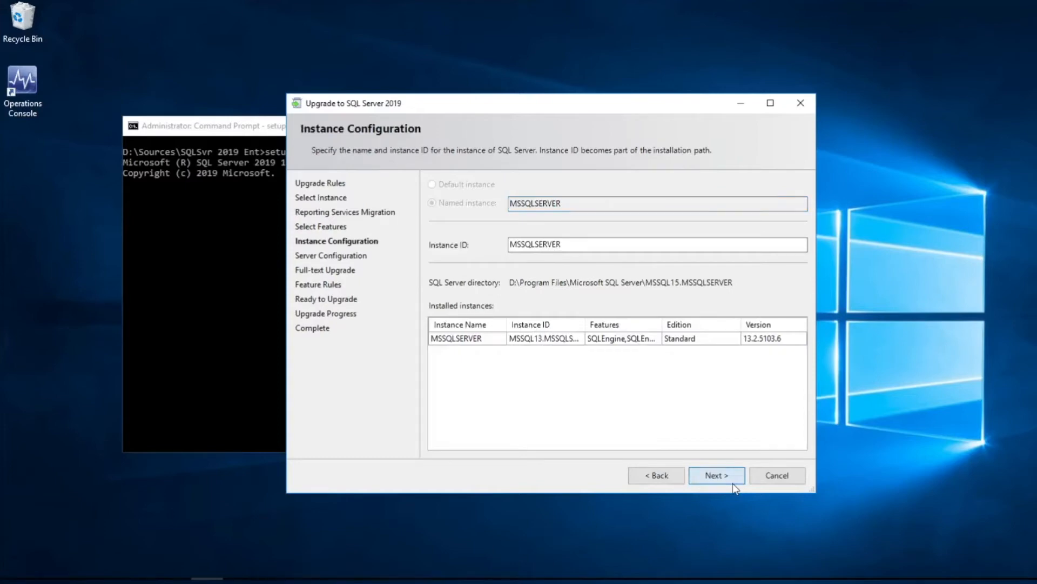
left_click(733, 484)
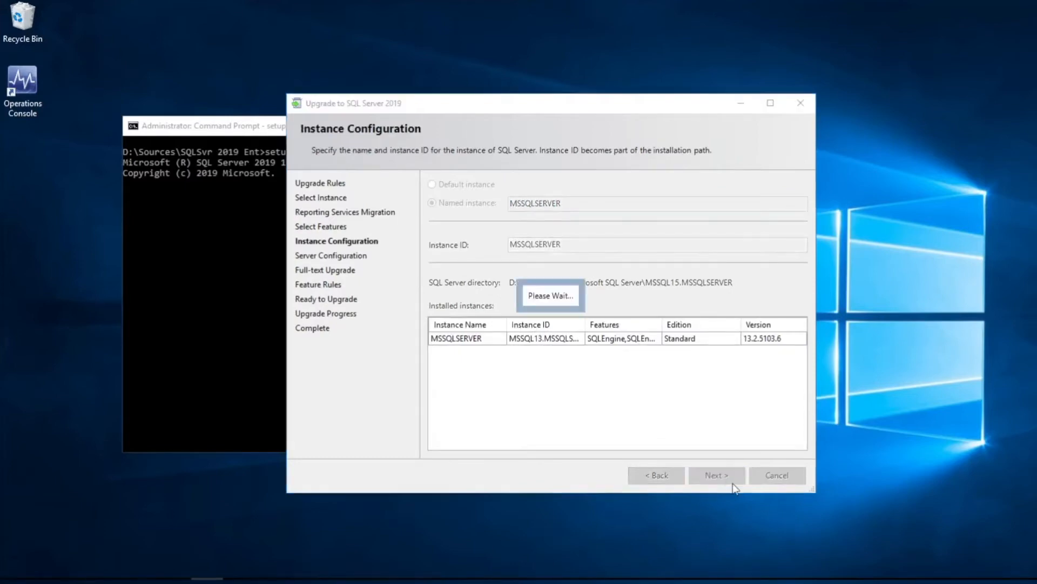
left_click(733, 483)
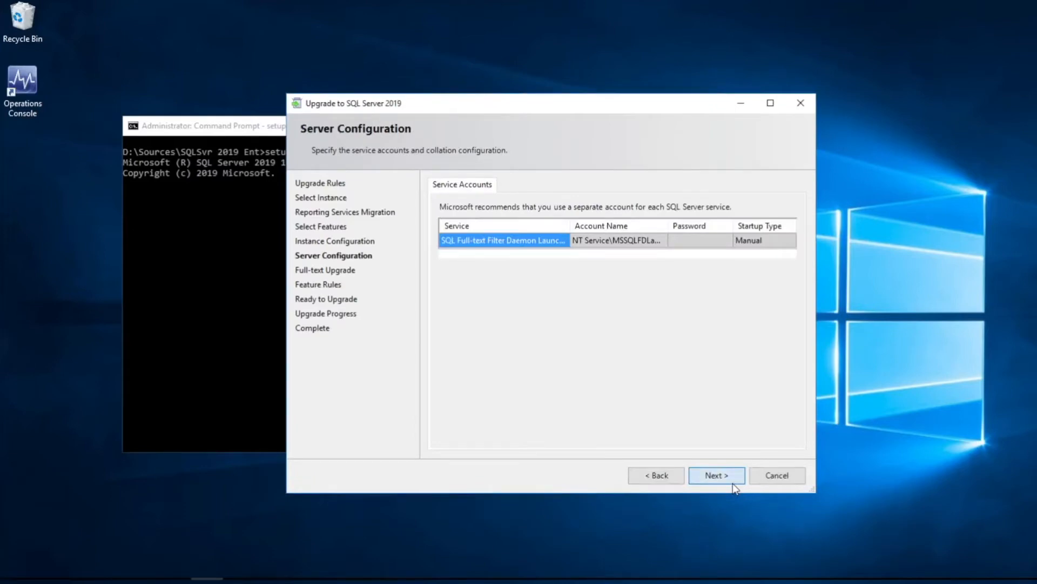
left_click(734, 484)
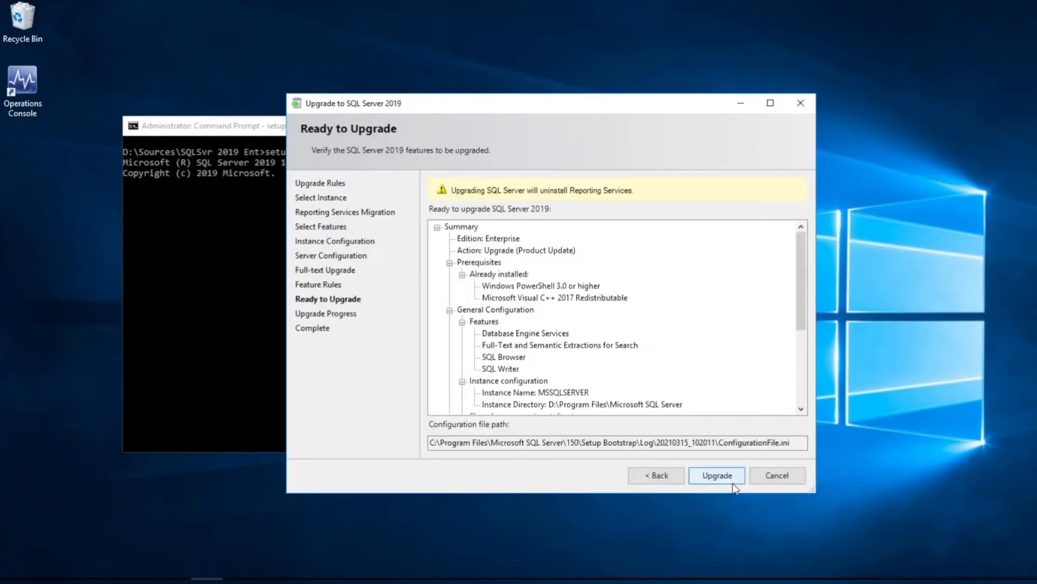
left_click(733, 482)
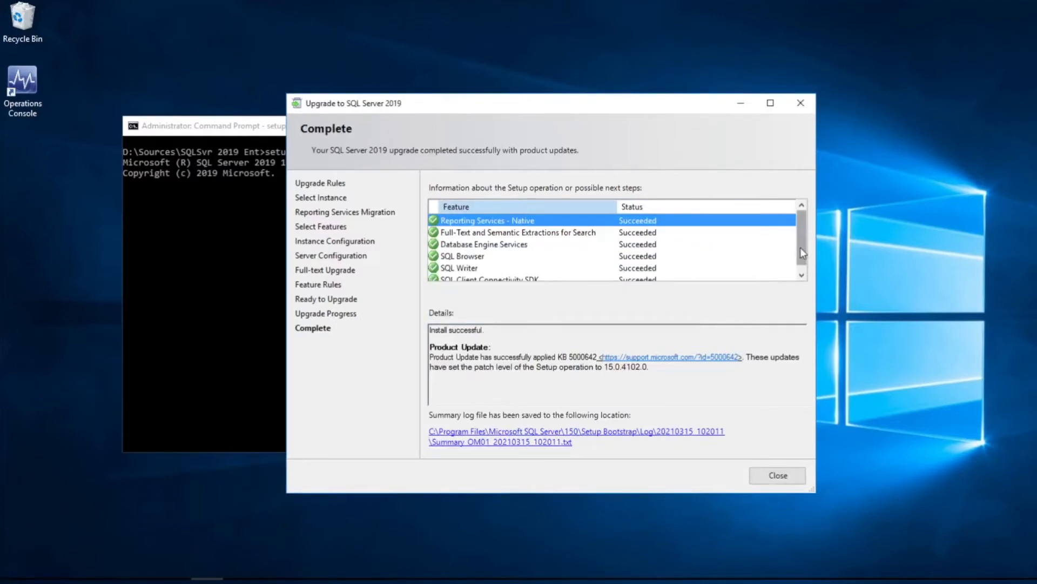
left_click(803, 273)
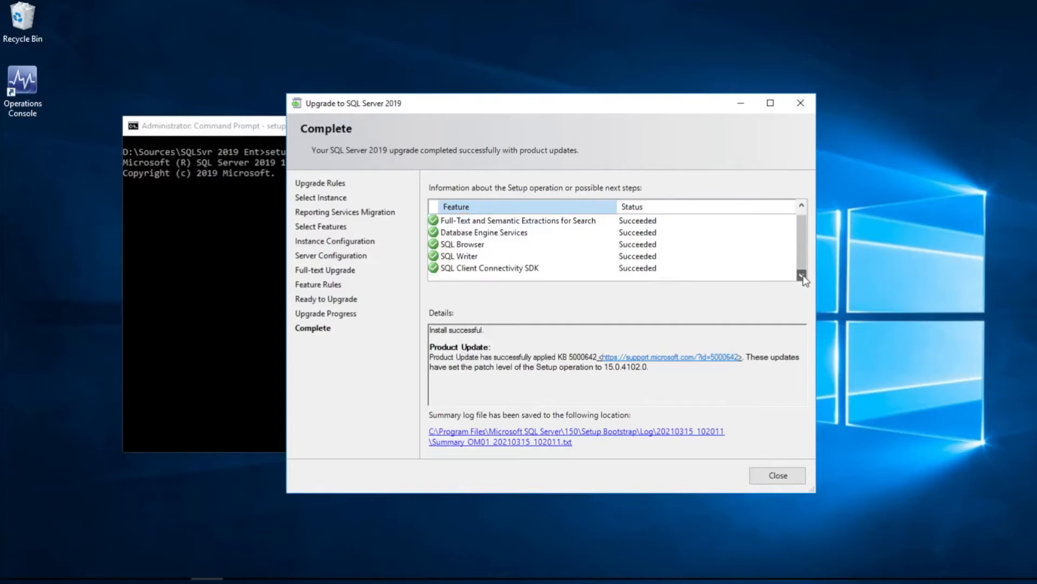
left_click(785, 475)
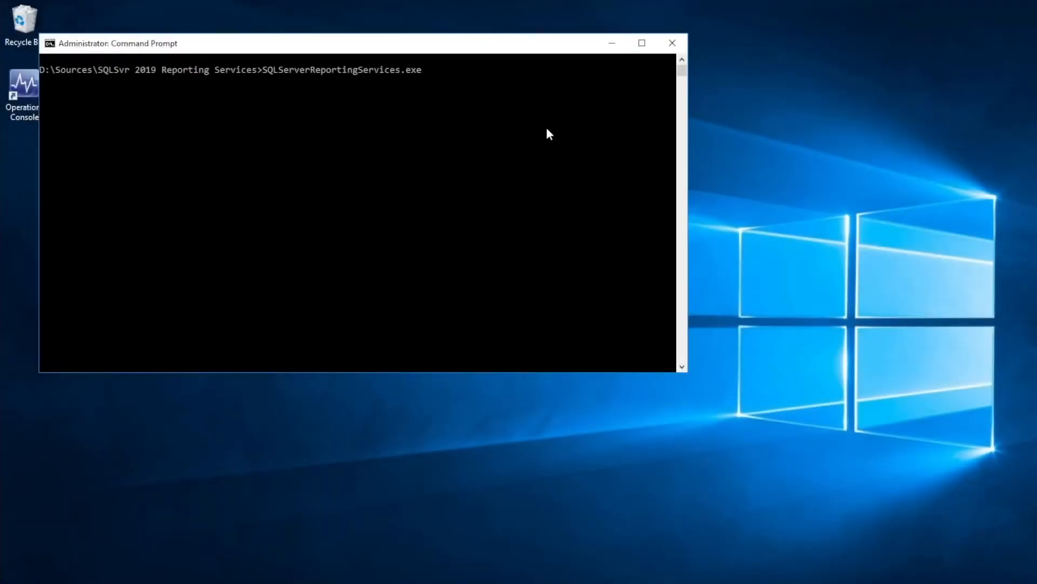
Step: Run SQLServerReportingServices.exe, accept the license terms, and install Reporting Services only into D:\Program Files\Microsoft SQL Server Reporting Services
key("Return")
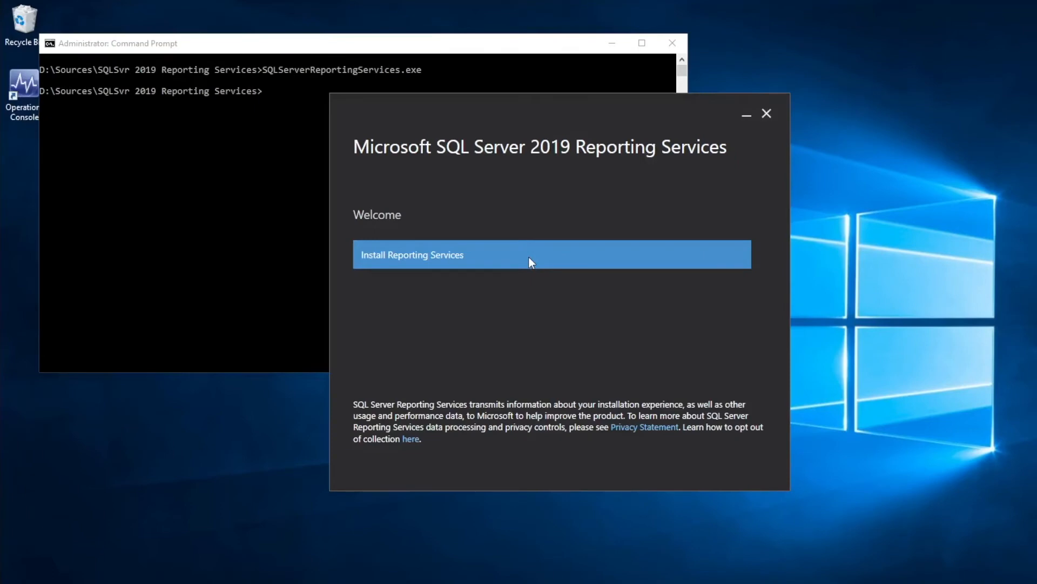
left_click(529, 257)
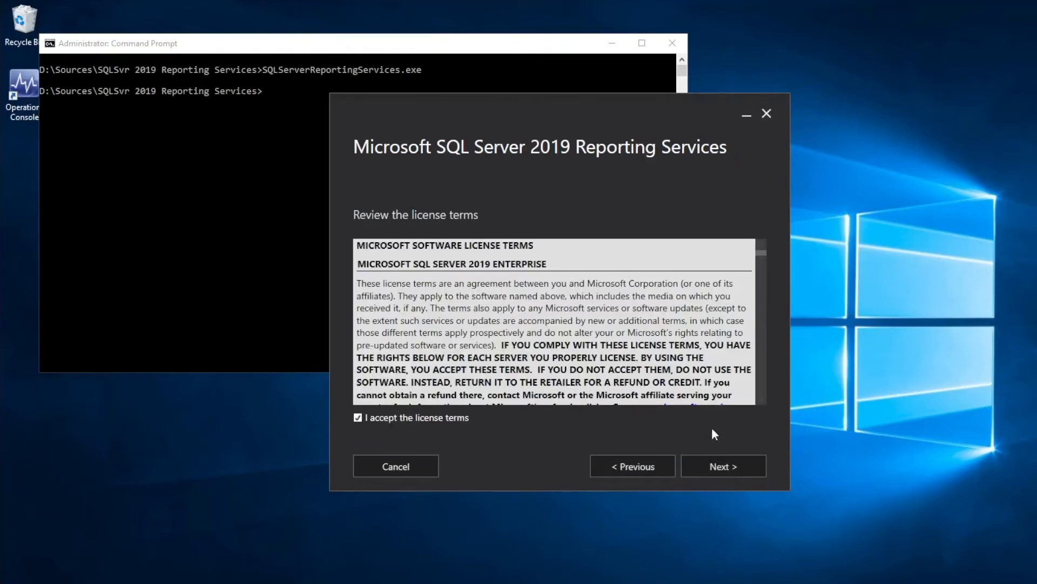
left_click(718, 470)
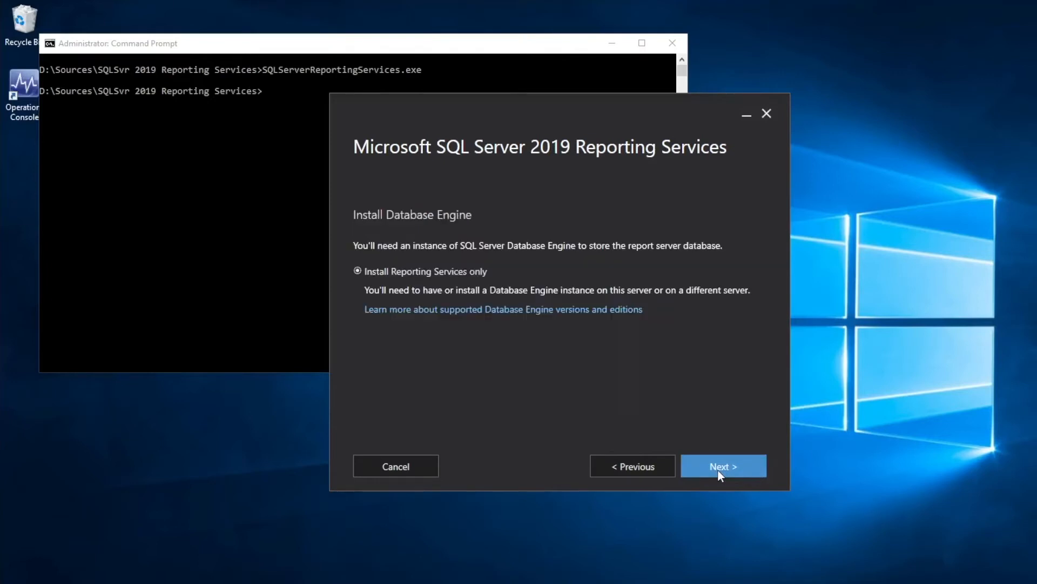
left_click(718, 470)
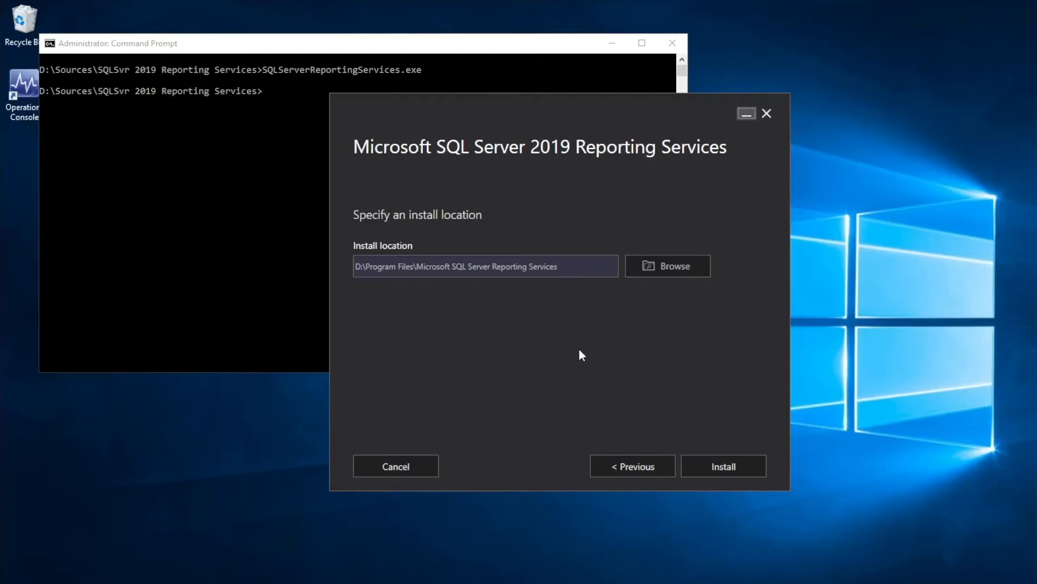
left_click(702, 474)
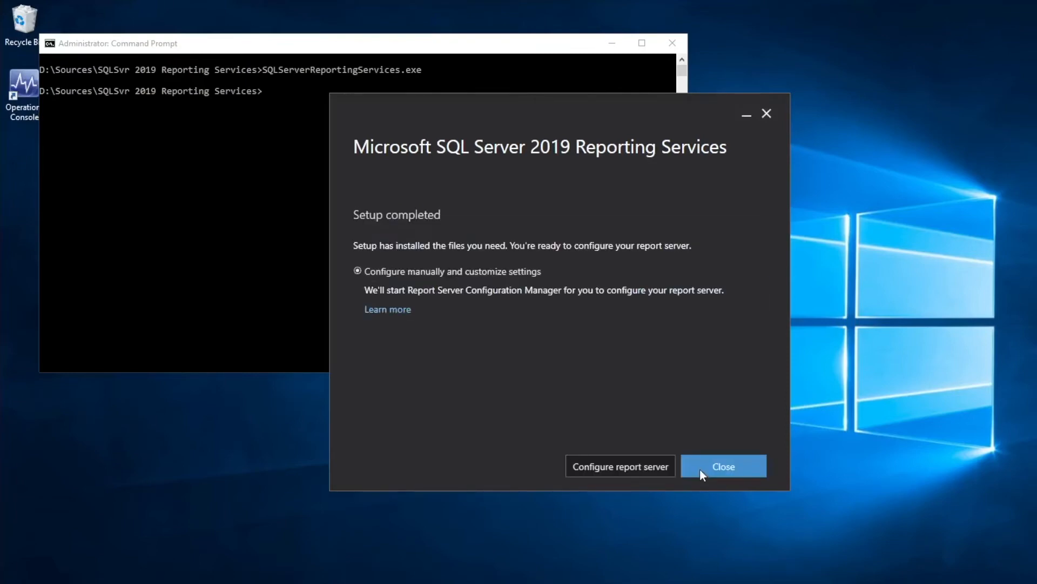
Step: Connect Report Server Configuration Manager to the SSRS instance on OM01 and apply LAB\OMDR with its account password as the service account
left_click(617, 466)
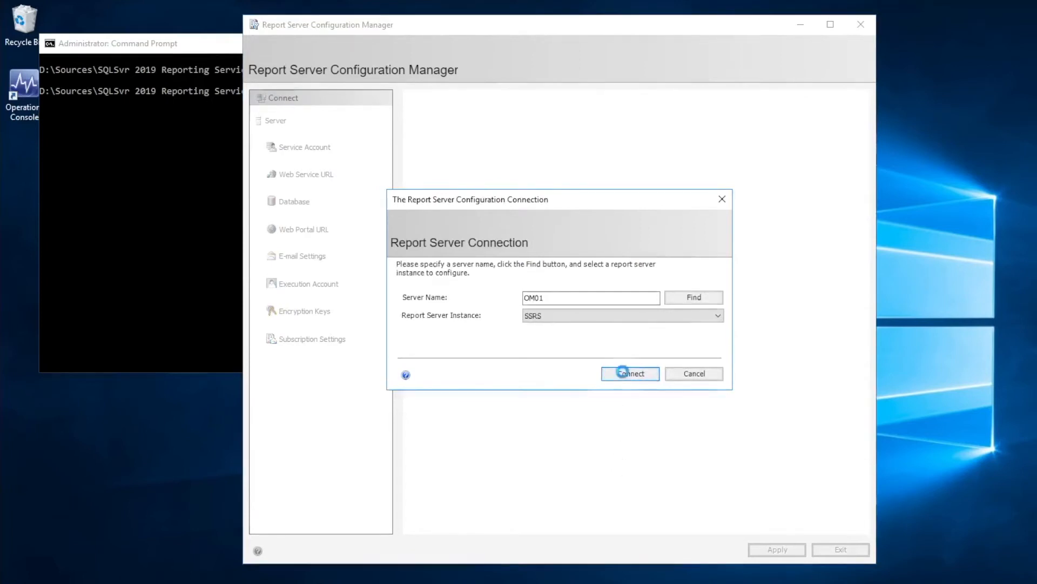
left_click(624, 373)
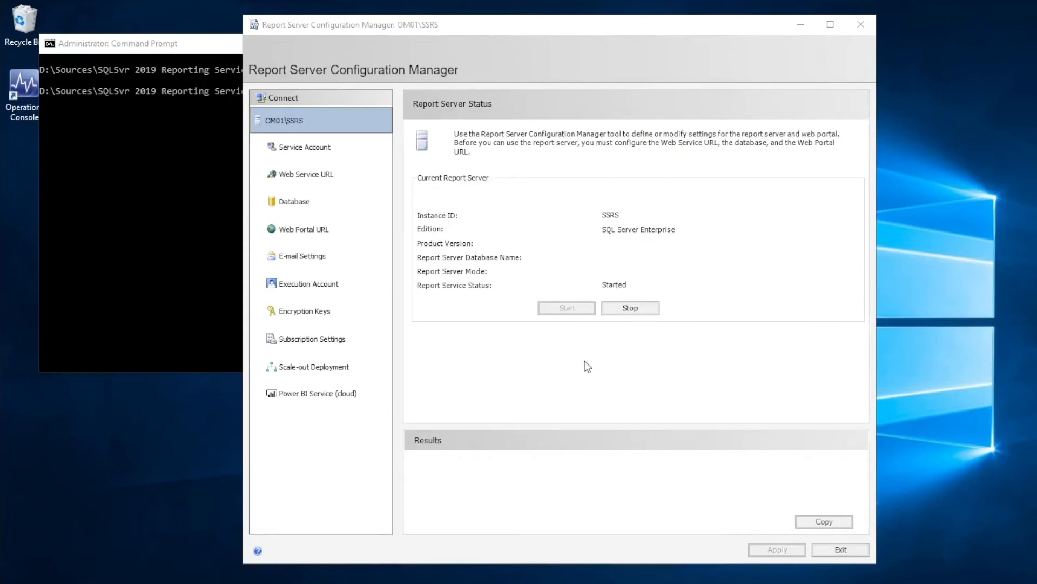
left_click(304, 154)
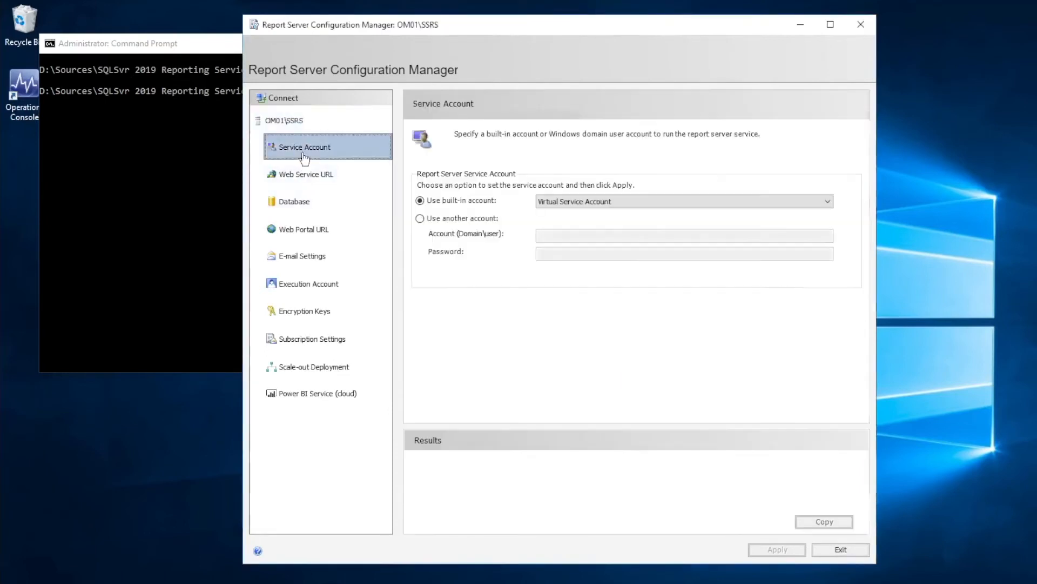
left_click(466, 222)
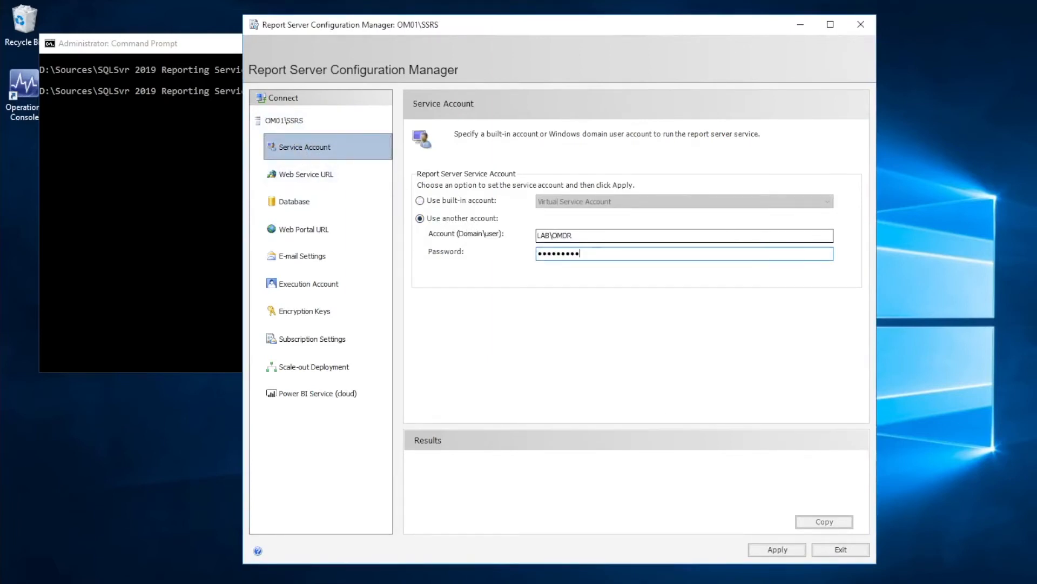
left_click(772, 551)
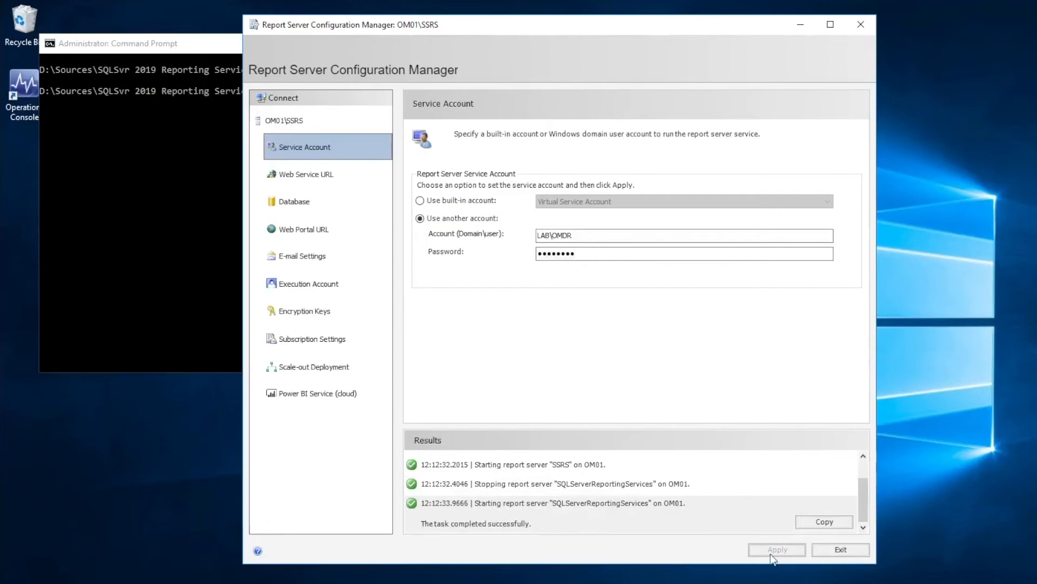
Step: Start changing to an existing report server database and test the connection to database server OM01 with Current User - Integrated Security
left_click(354, 215)
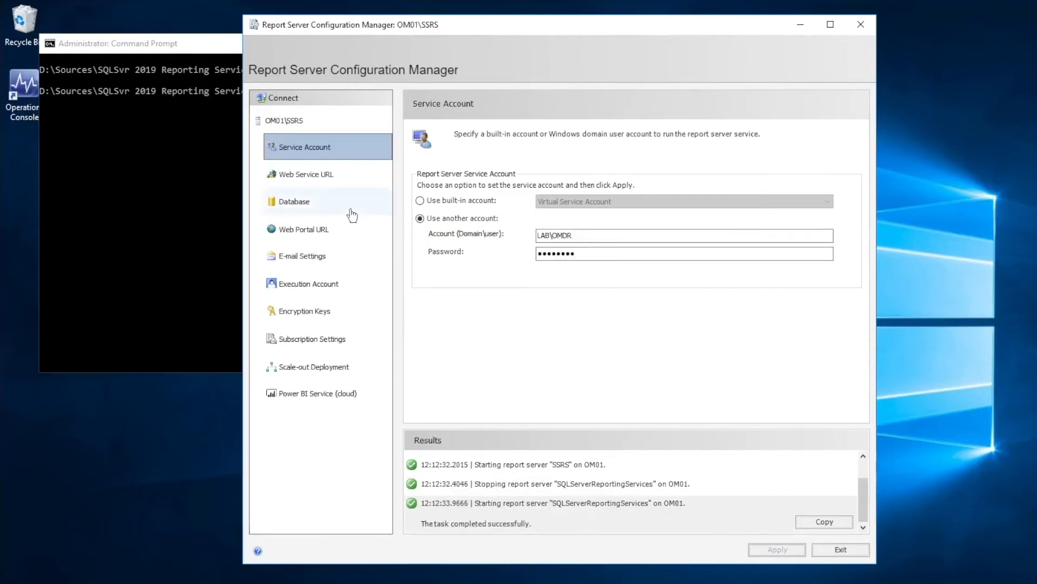
left_click(821, 261)
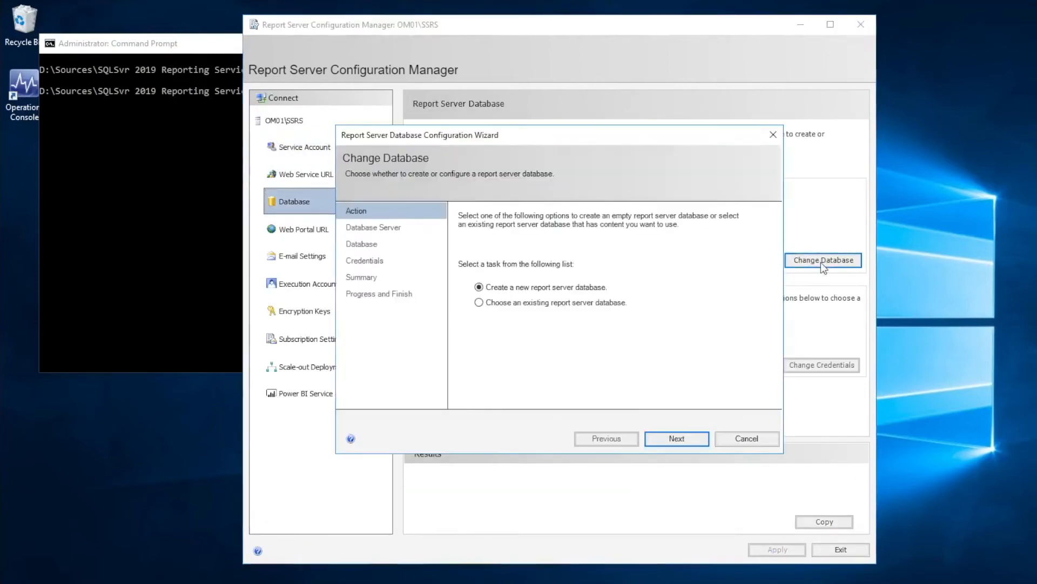
left_click(573, 298)
left_click(670, 439)
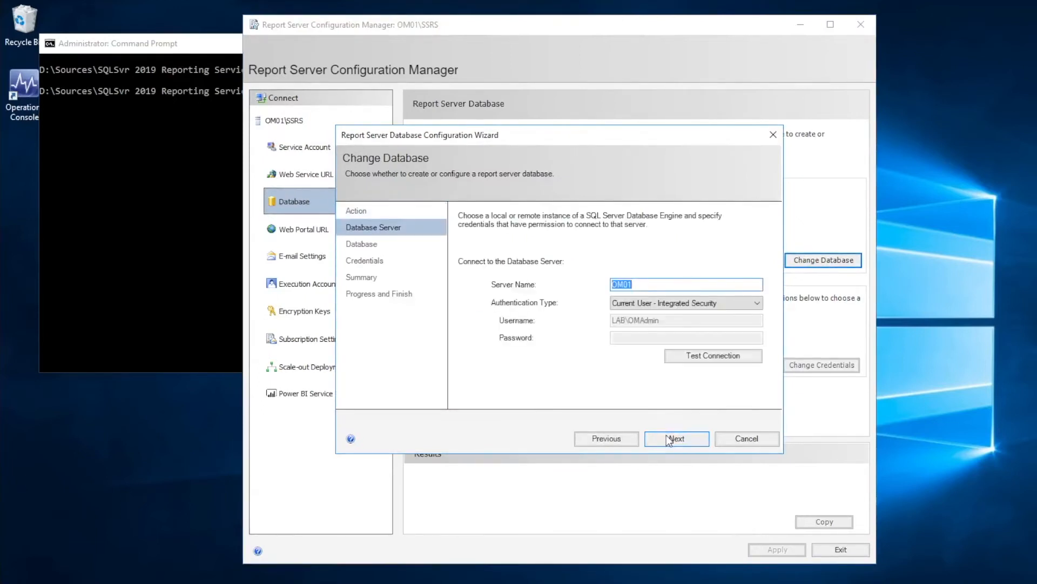
left_click(689, 360)
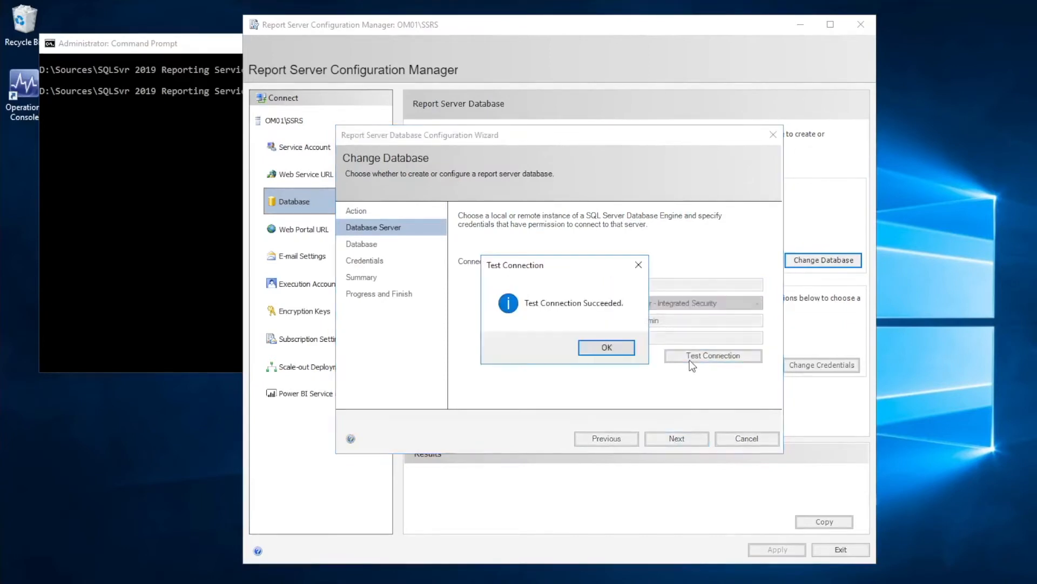
left_click(605, 347)
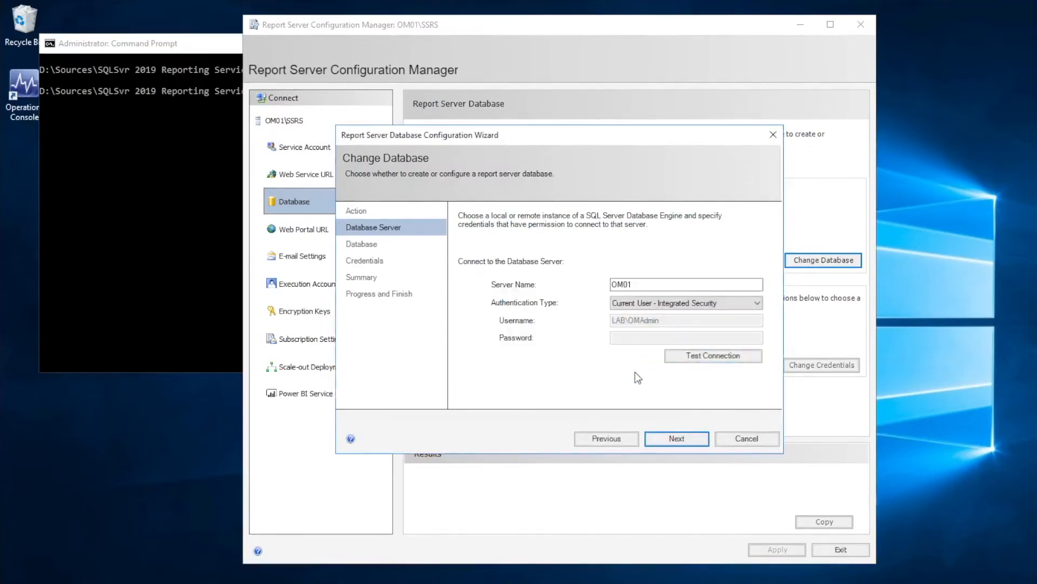
left_click(670, 438)
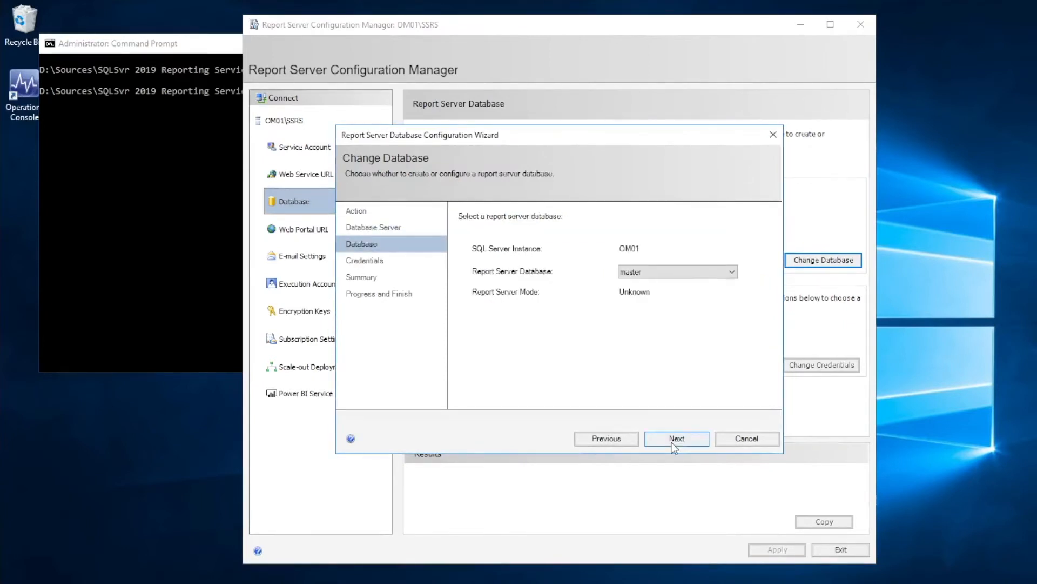
Step: Select the ReportServer database, keep Service Credentials as the authentication type, and complete the database configuration wizard
left_click(675, 273)
left_click(665, 327)
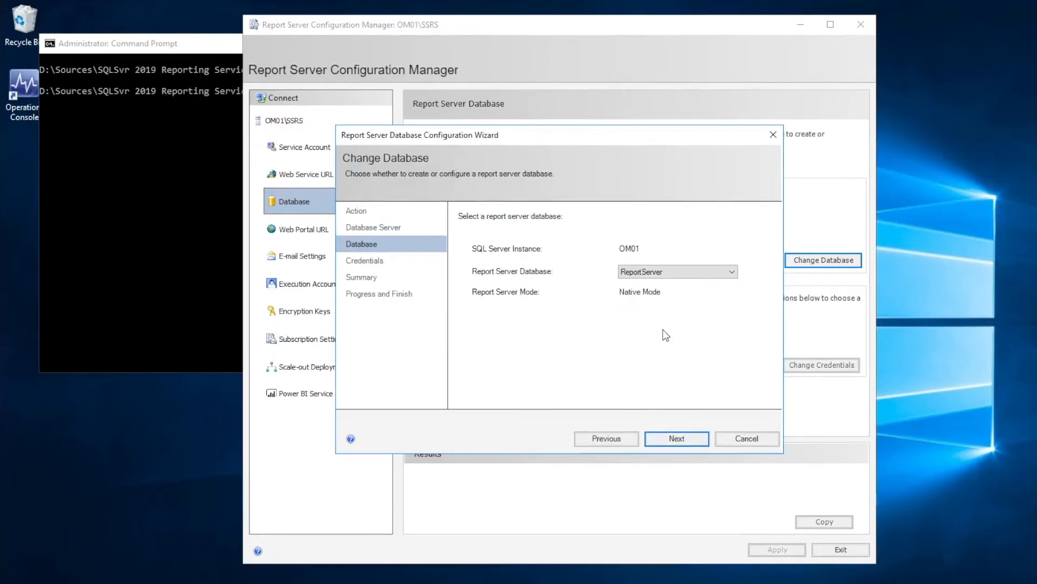
left_click(678, 444)
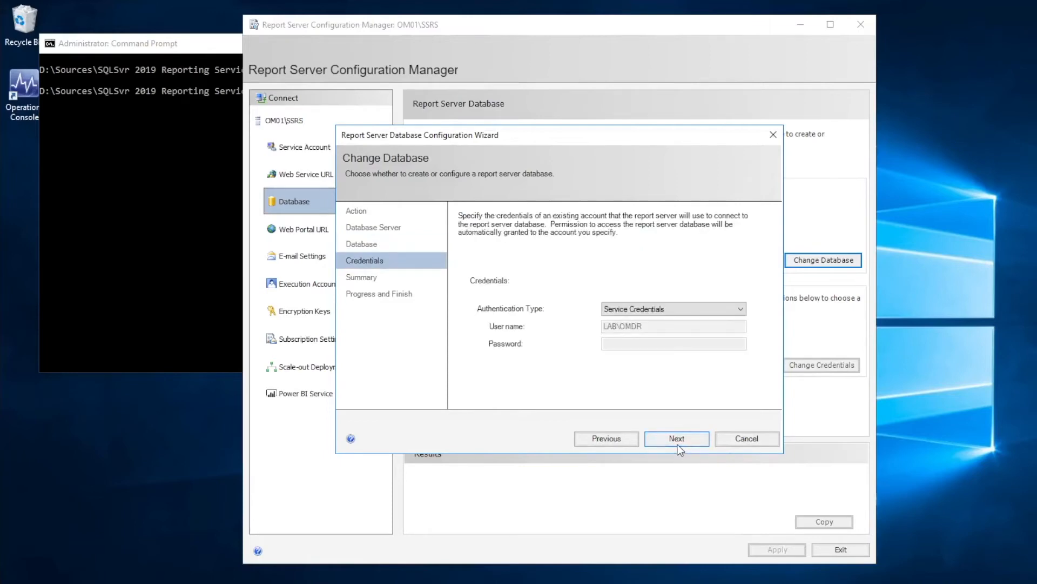
left_click(677, 444)
left_click(678, 444)
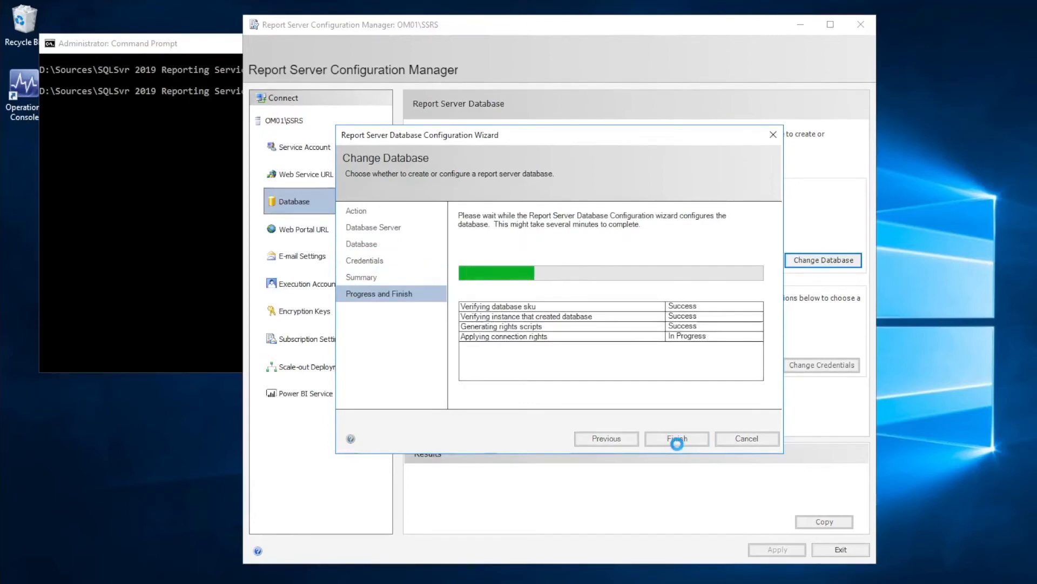
left_click(678, 445)
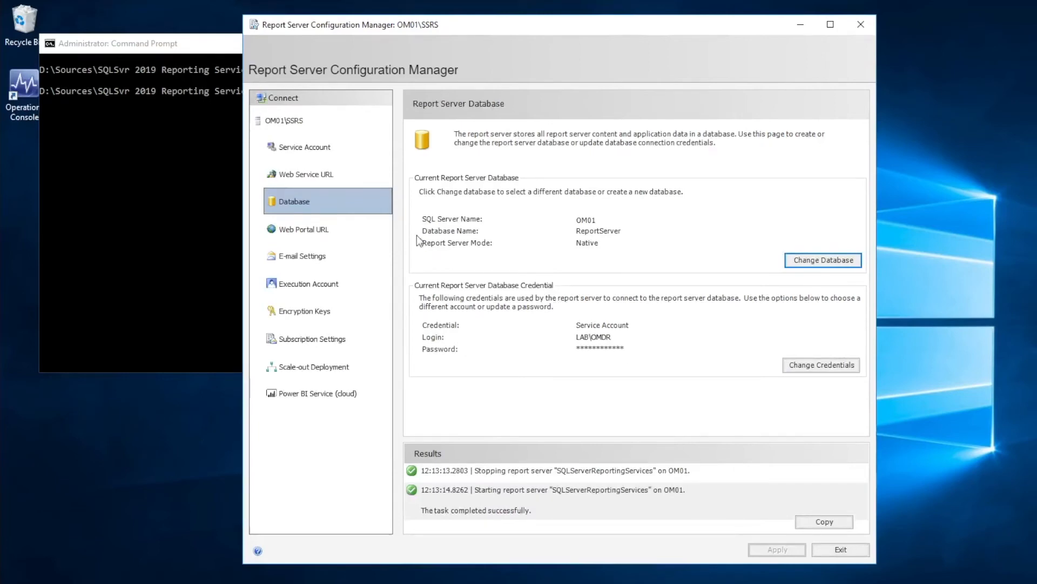
Step: Apply the default Web Service URL with the ReportServer virtual directory on TCP port 80 and acknowledge the URL reservation notice
left_click(275, 181)
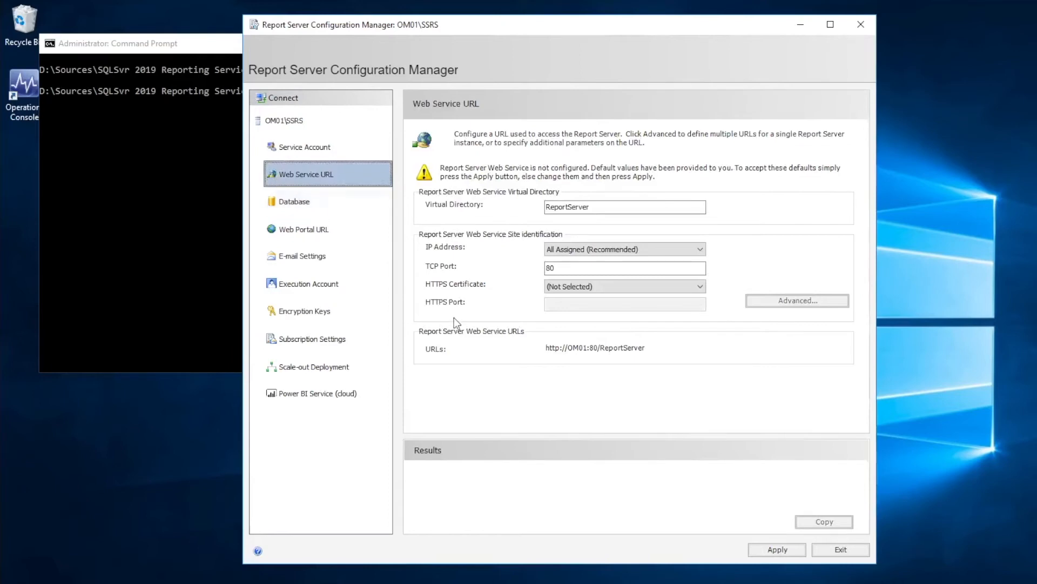
left_click(778, 550)
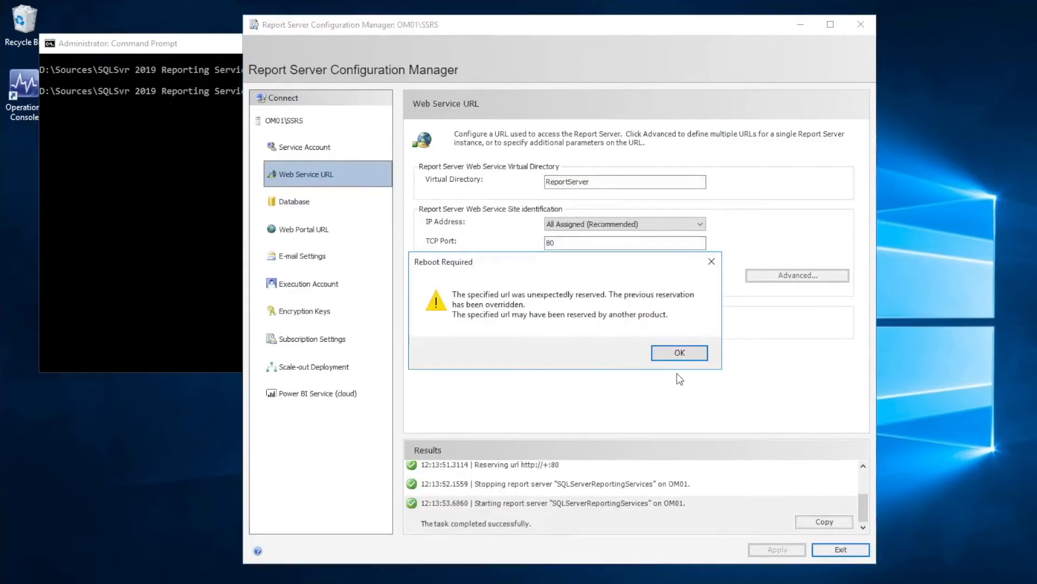
left_click(675, 354)
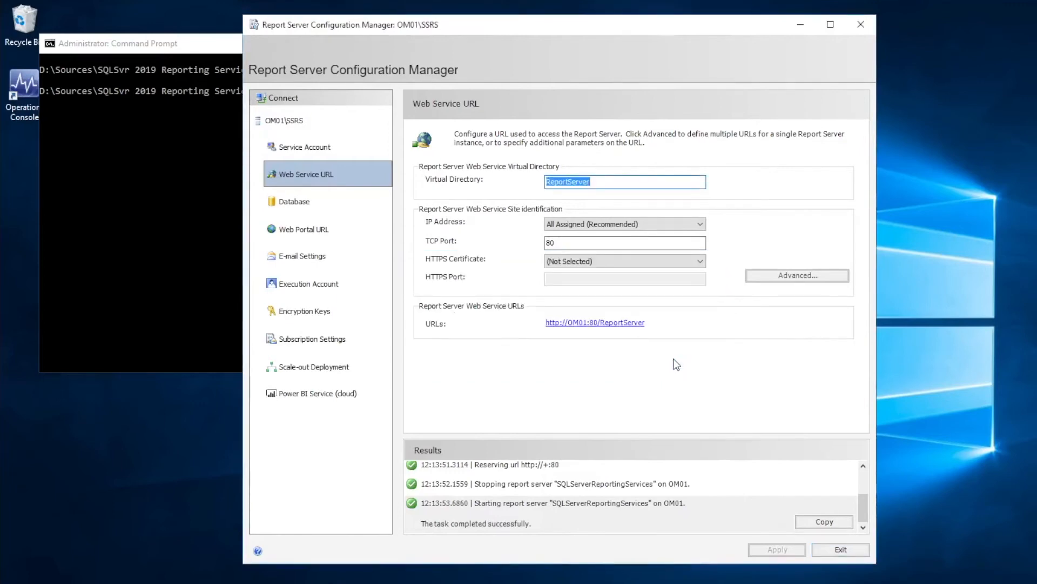
Step: Apply the default Web Portal URL with the Reports virtual directory and acknowledge the URL reservation notice
left_click(318, 231)
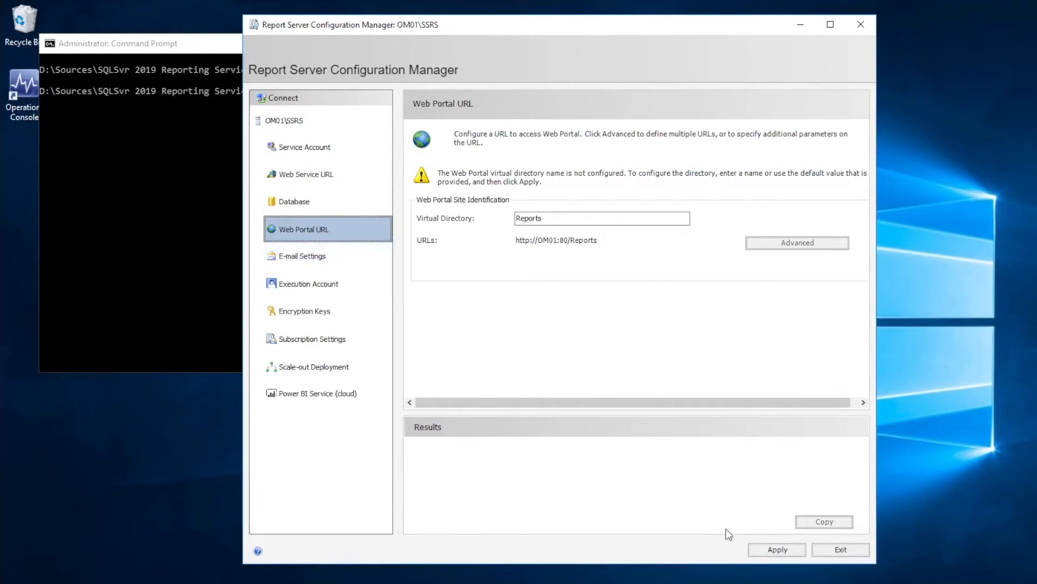
left_click(752, 549)
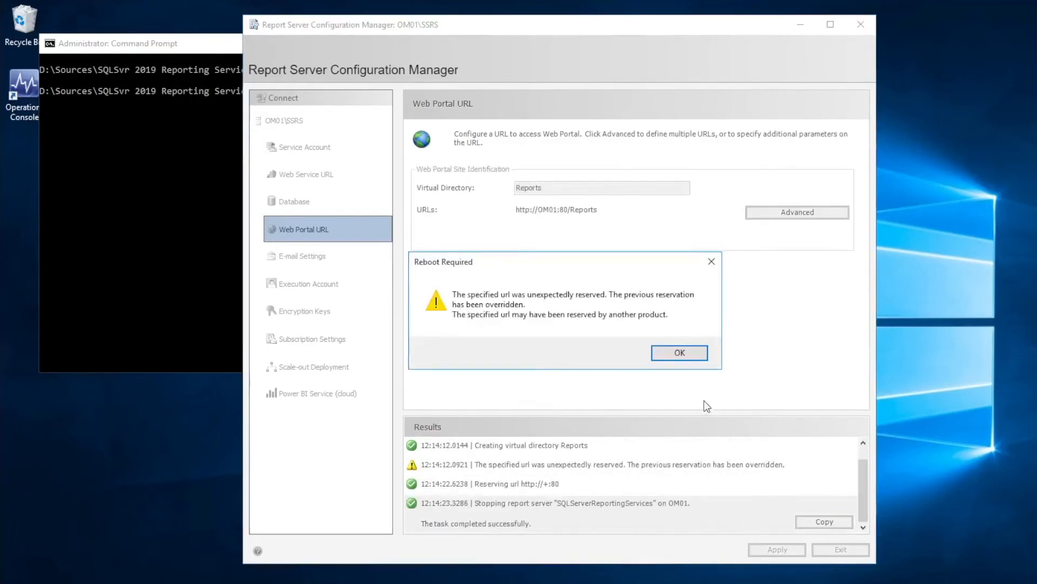
left_click(682, 358)
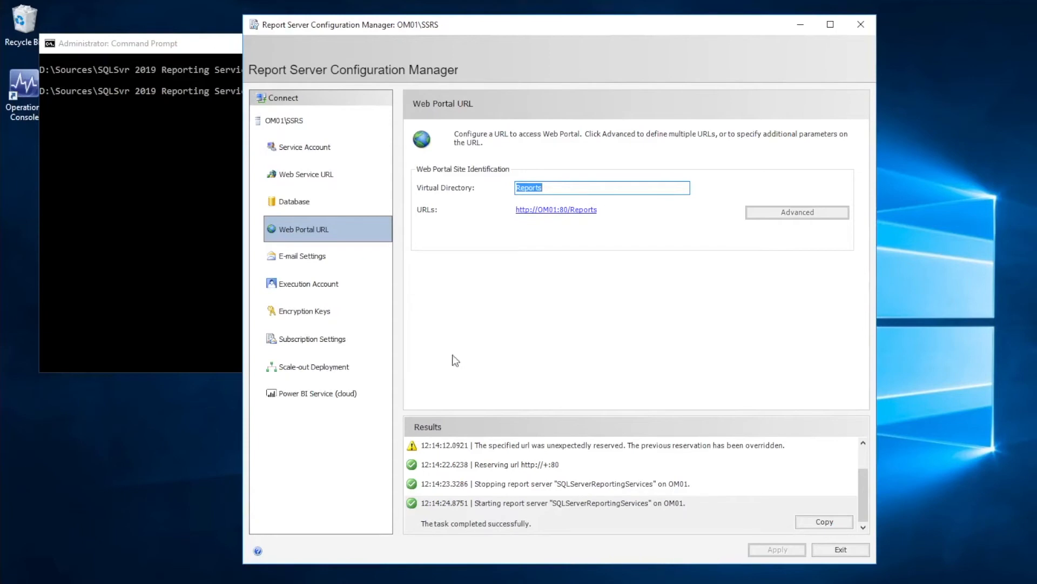
Step: Review the encryption key restore option of the SSRS report server instance
left_click(325, 320)
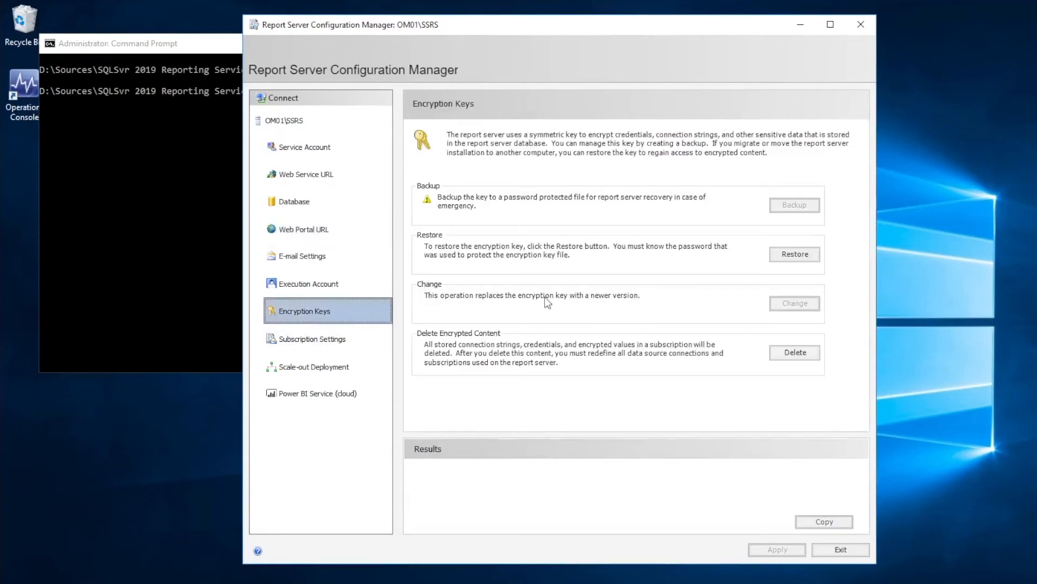
left_click(794, 255)
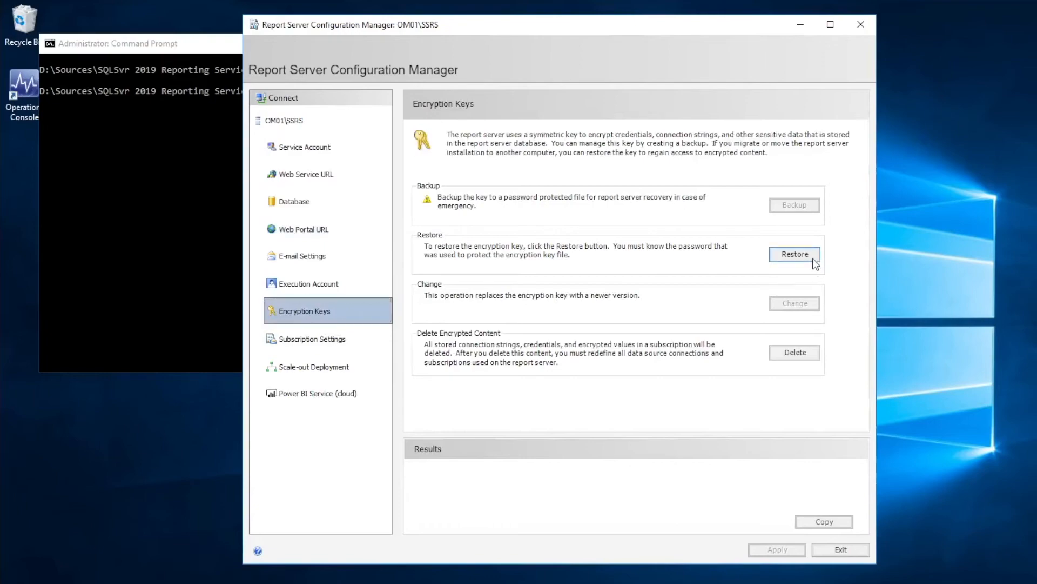
key("Escape")
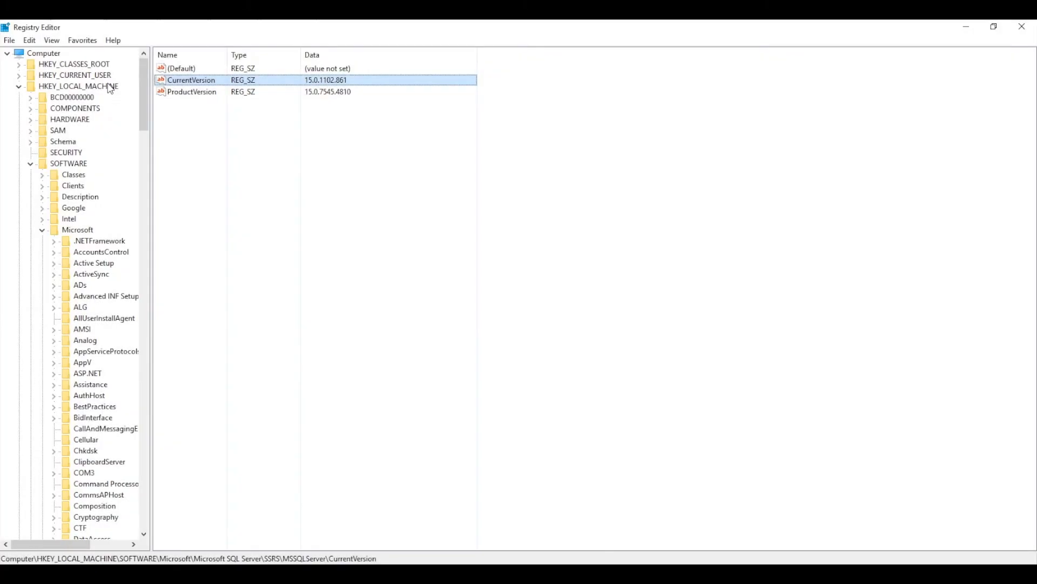
Step: Switch to Registry Editor and look up the CurrentVersion value under HKEY_LOCAL_MACHINE\SOFTWARE\Microsoft\Microsoft SQL Server\SSRS\MSSQLServer\CurrentVersion
left_click(110, 89)
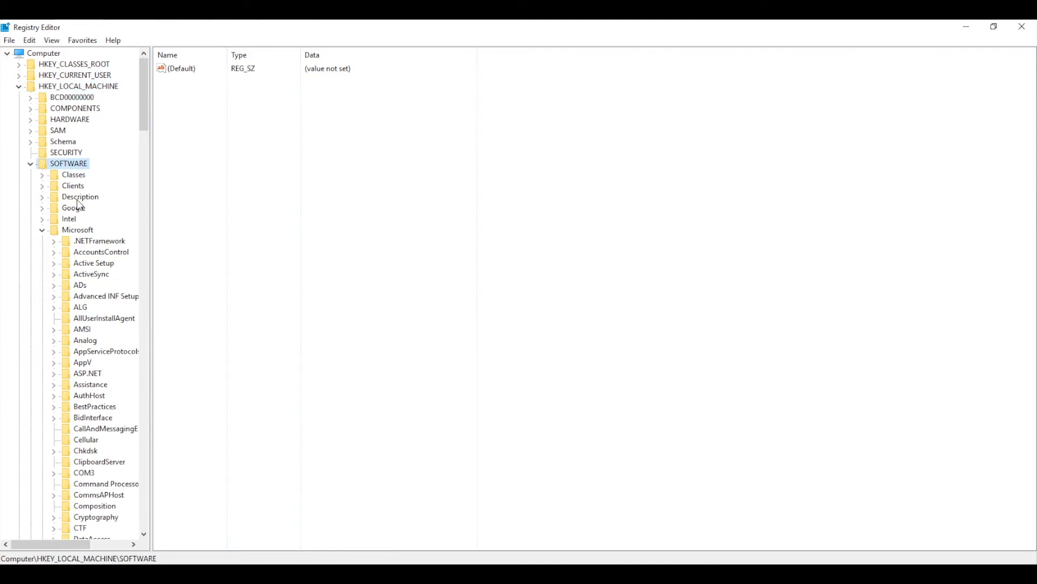
left_click(80, 231)
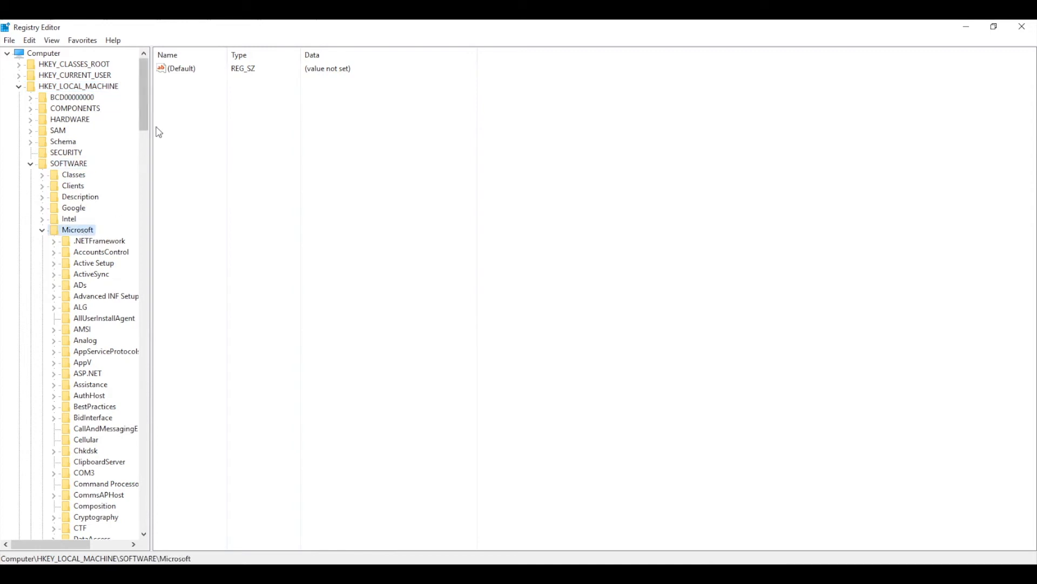
left_click_drag(144, 96, 149, 256)
left_click_drag(154, 306, 166, 308)
left_click(129, 287)
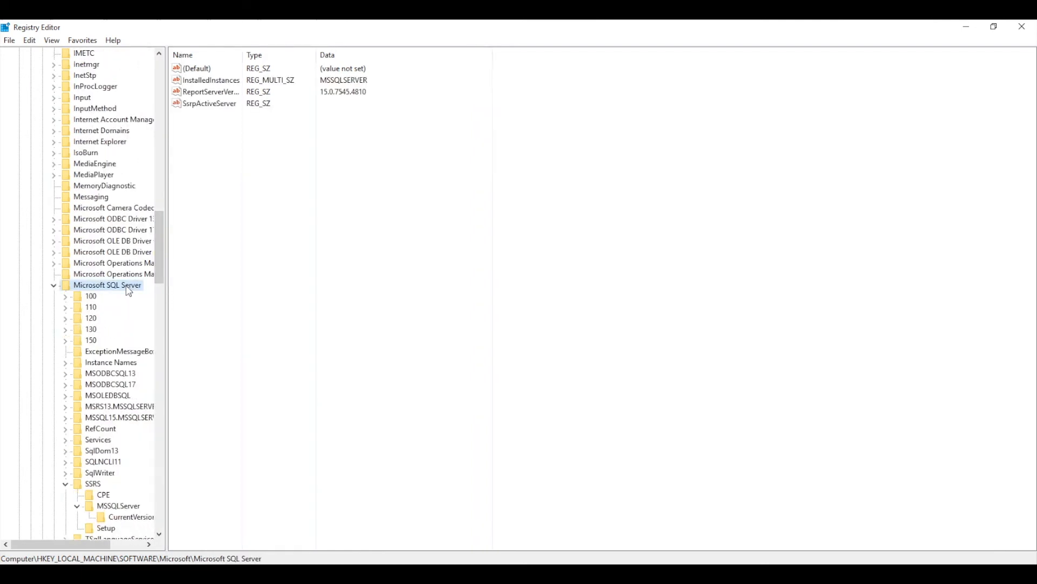
left_click(97, 485)
left_click(113, 507)
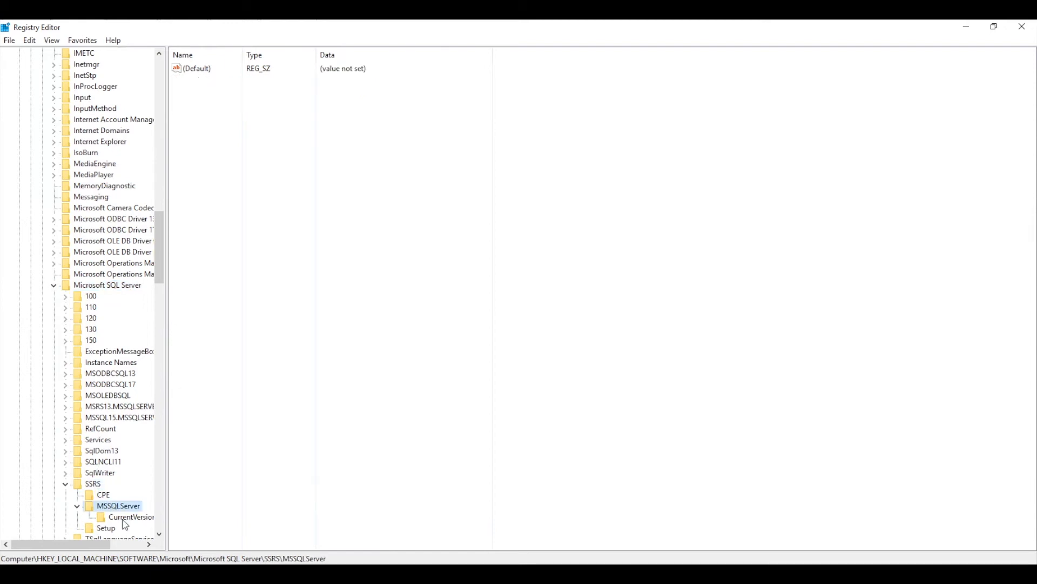
left_click(125, 521)
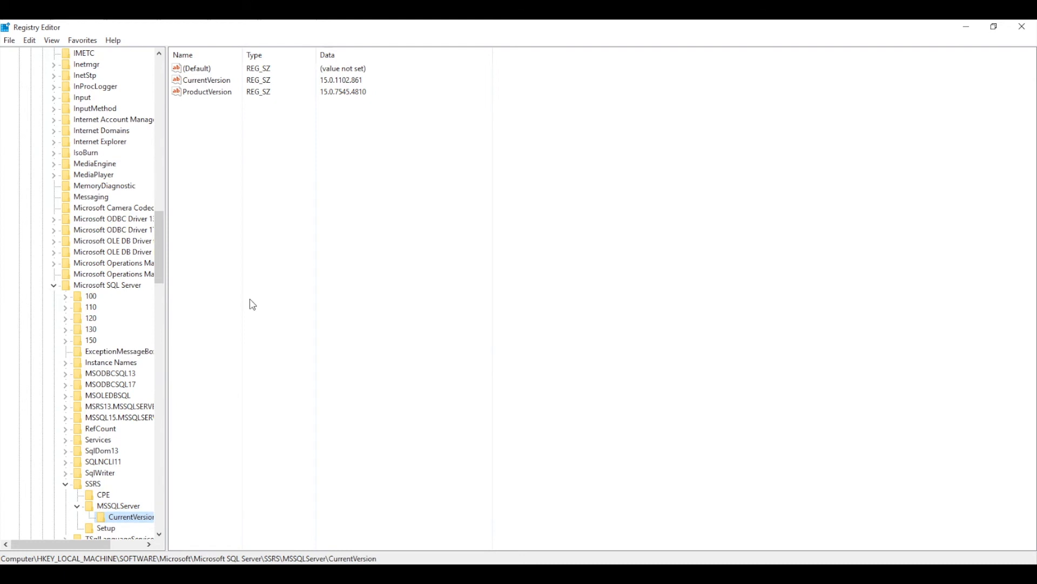
left_click(217, 83)
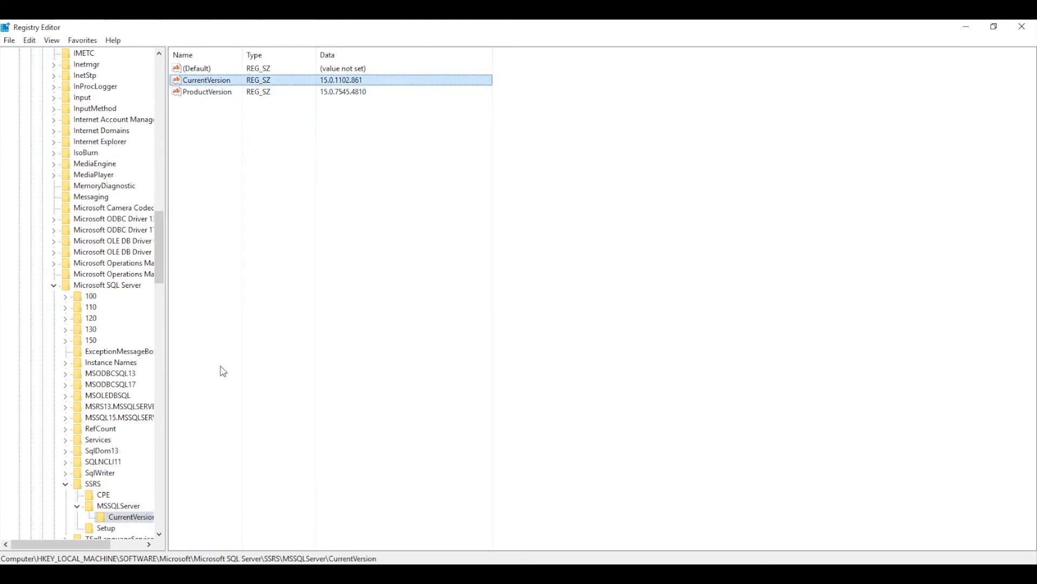
Step: Create a string value named CurrentVersion in the SSRS Setup key and set its data to 15.0.1102.861
left_click(105, 528)
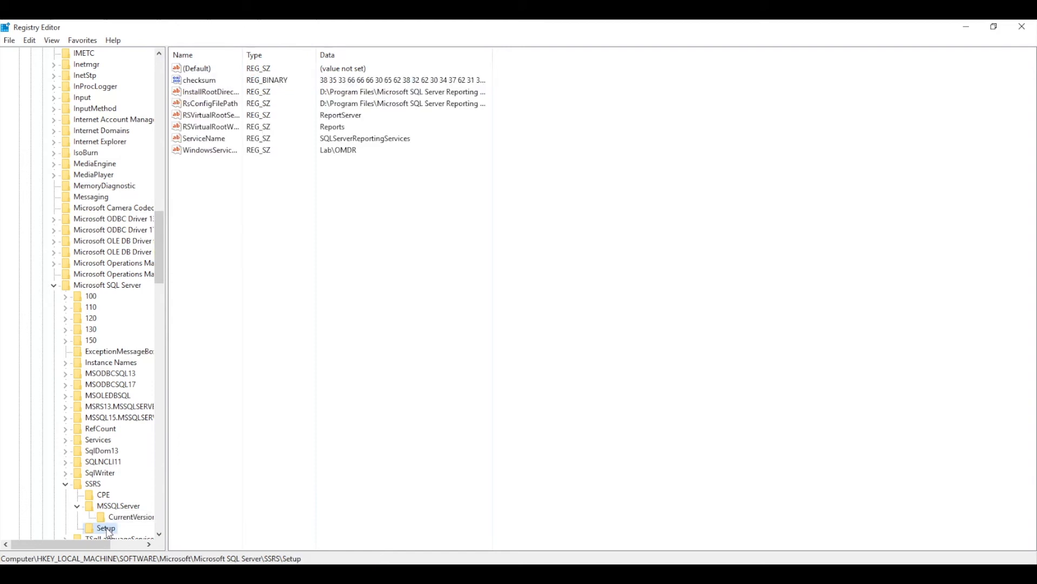
right_click(238, 223)
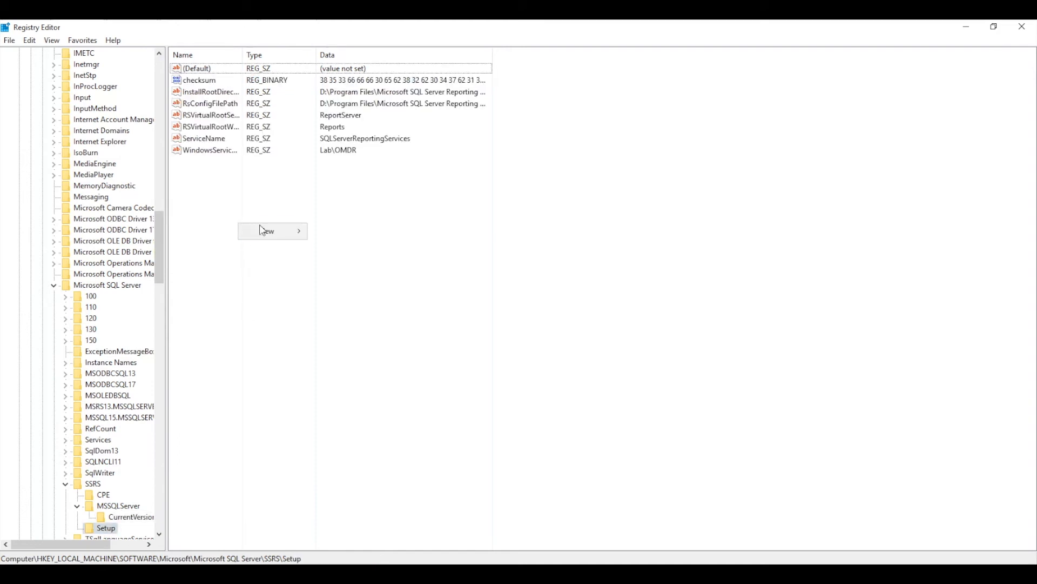
mouse_move(263, 230)
left_click(346, 250)
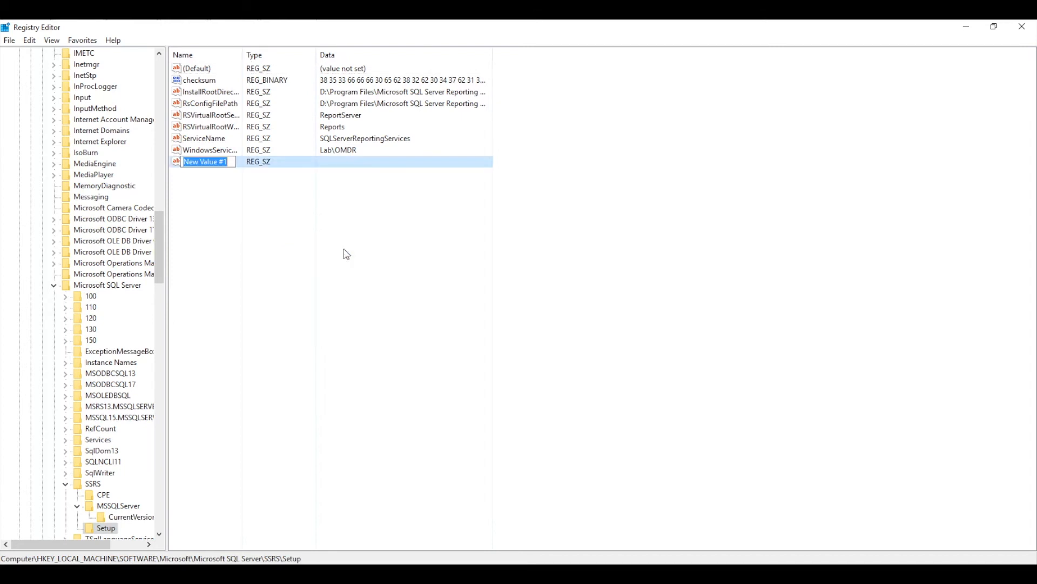
type("CurrentV")
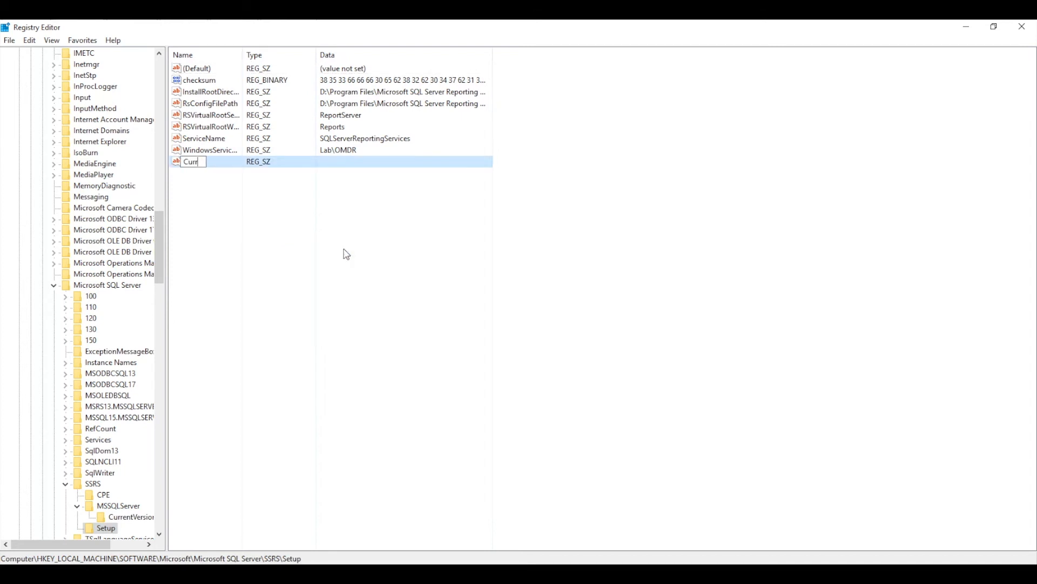
type("ersion")
key("Return")
key("Return")
type("15.0.1102.861")
left_click(193, 163)
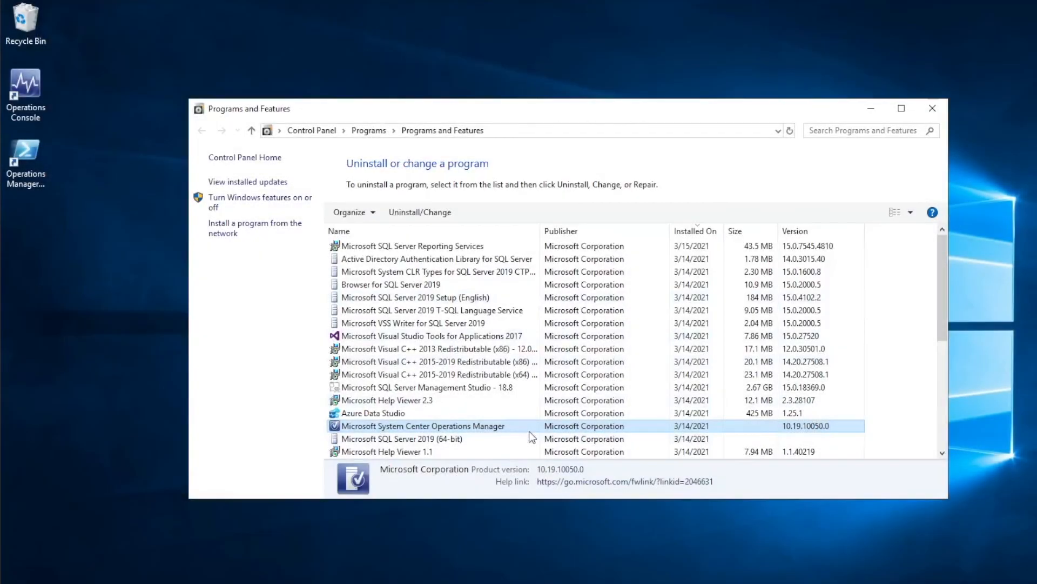
Step: Start changing the Microsoft System Center Operations Manager installation from Programs and Features and choose the Reporting server feature to add
right_click(529, 431)
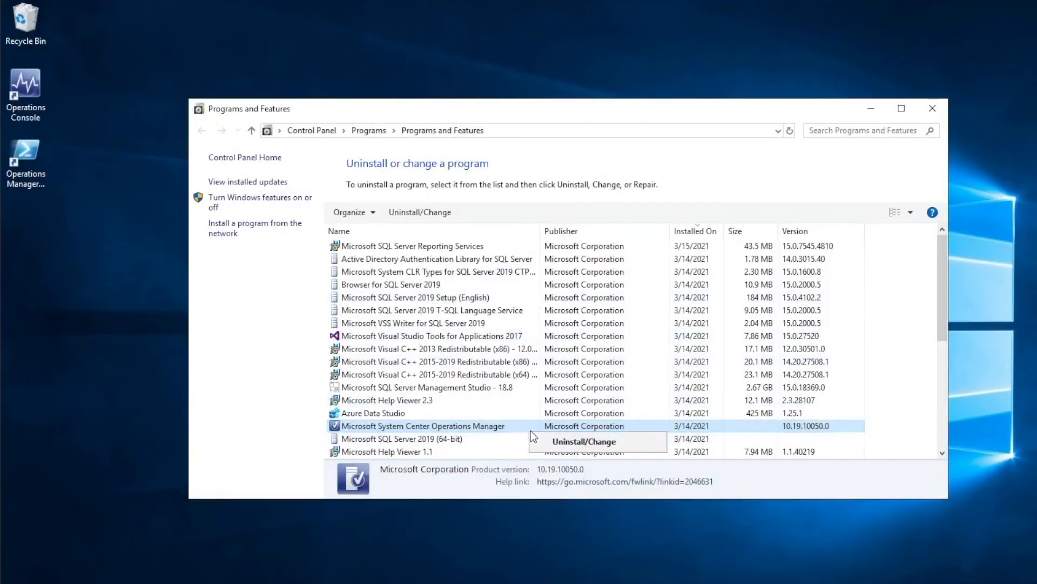
left_click(571, 443)
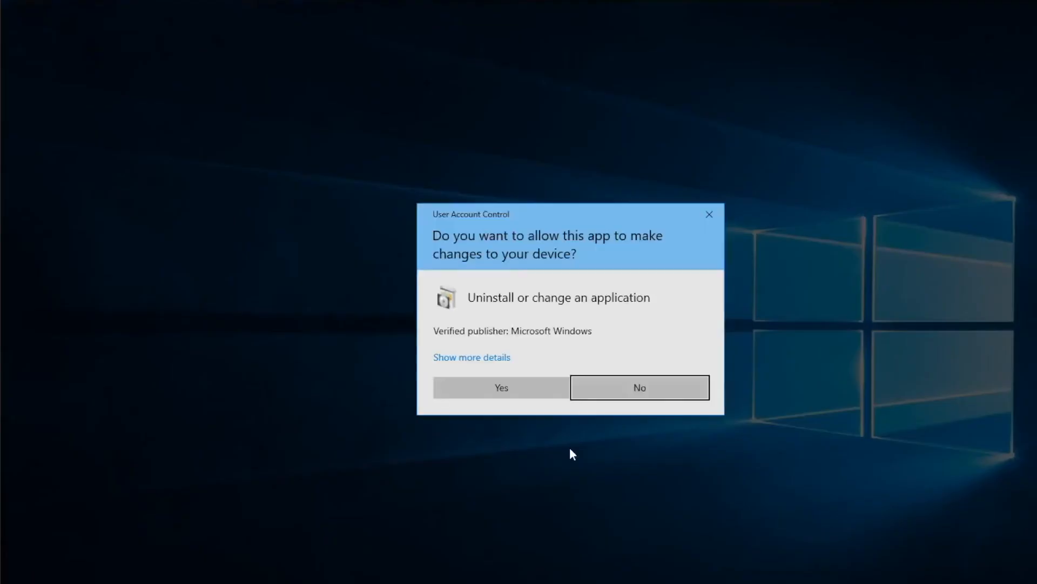
left_click(546, 397)
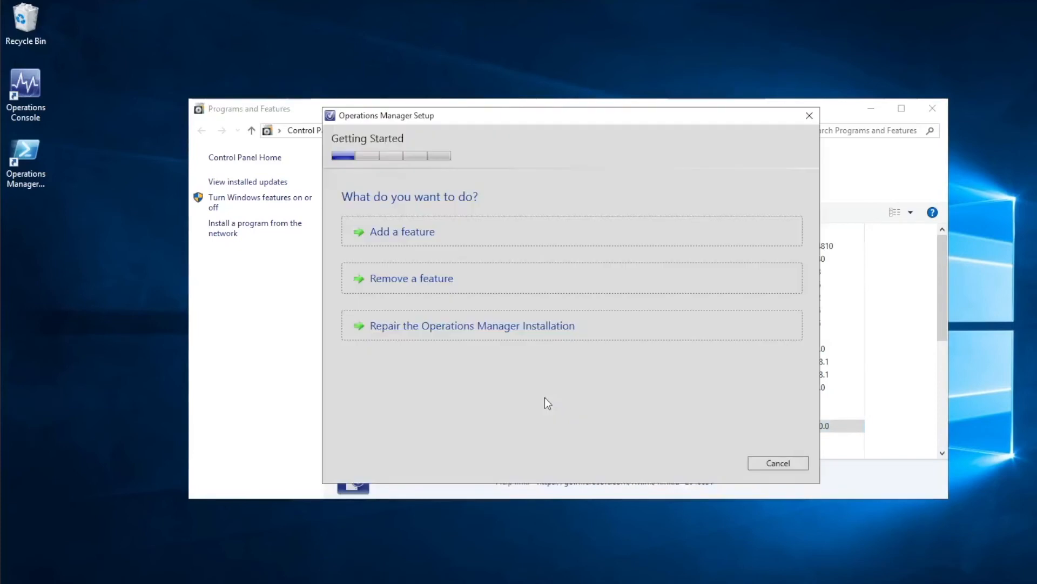
left_click(514, 222)
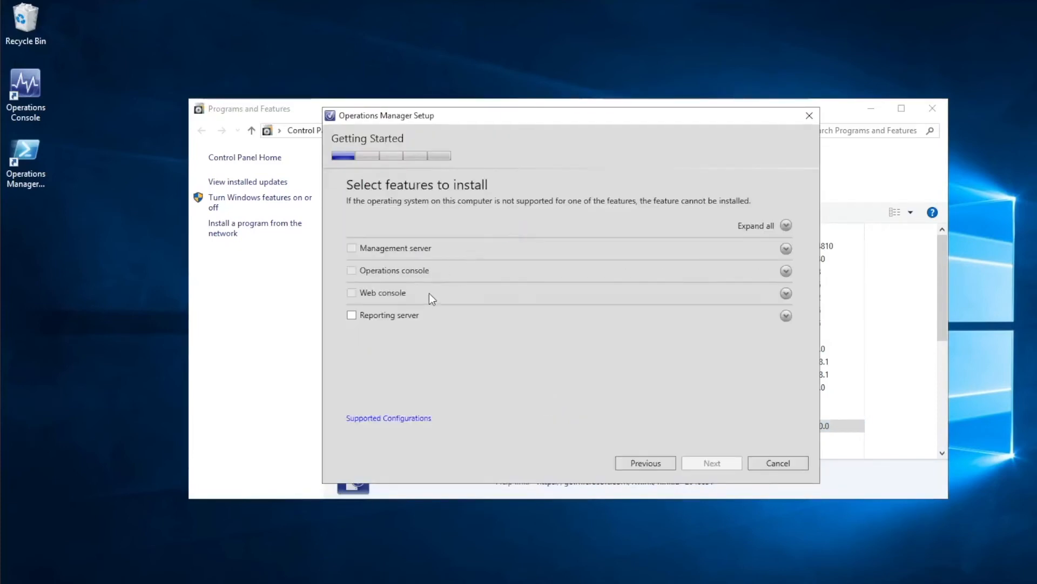
left_click(419, 323)
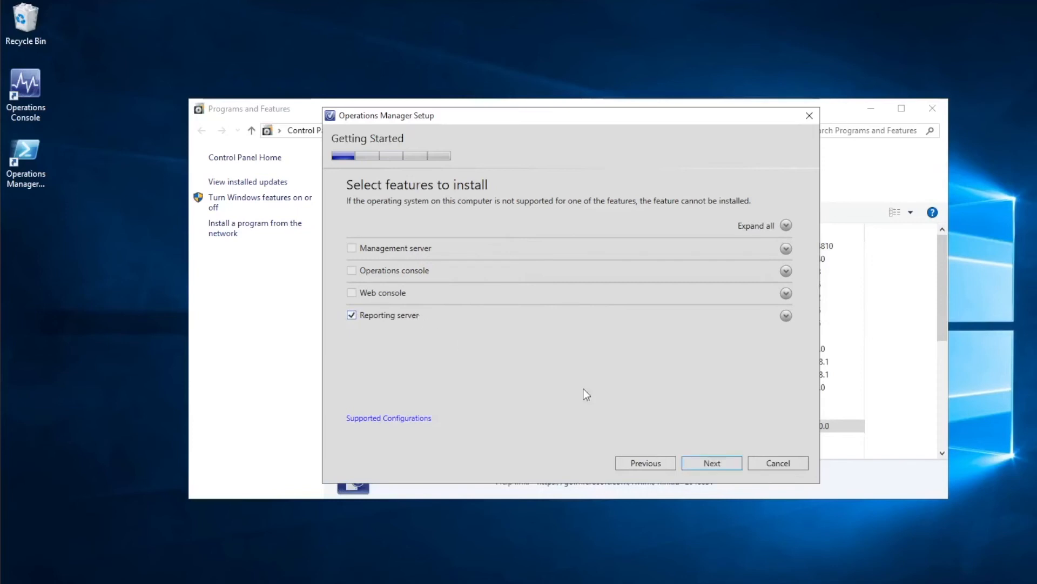
left_click(718, 462)
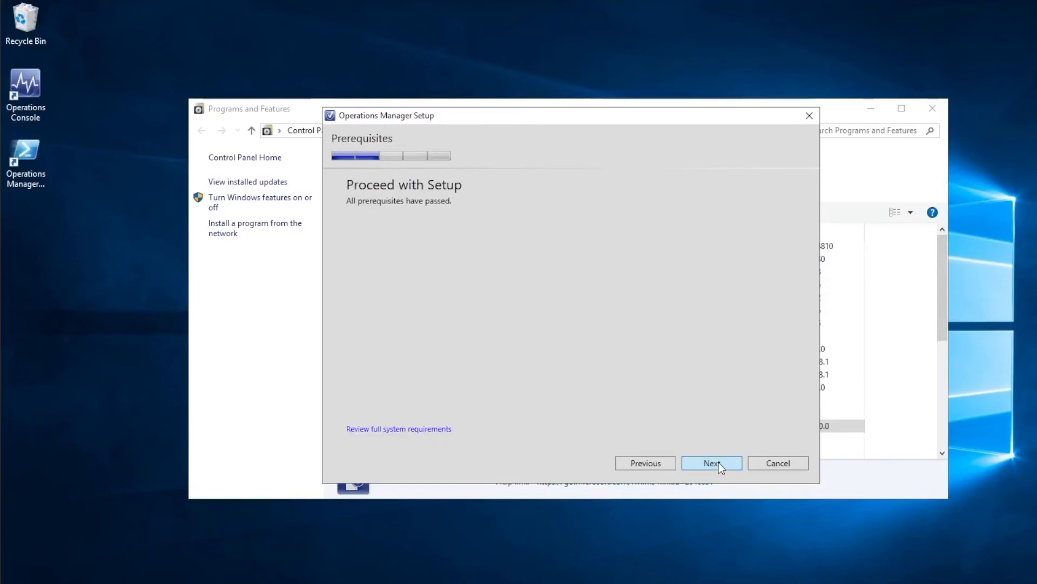
Step: Install the Reporting server on instance OM01\SSRS, using LAB\OMDR with its account password as the Data Reader account
left_click(719, 462)
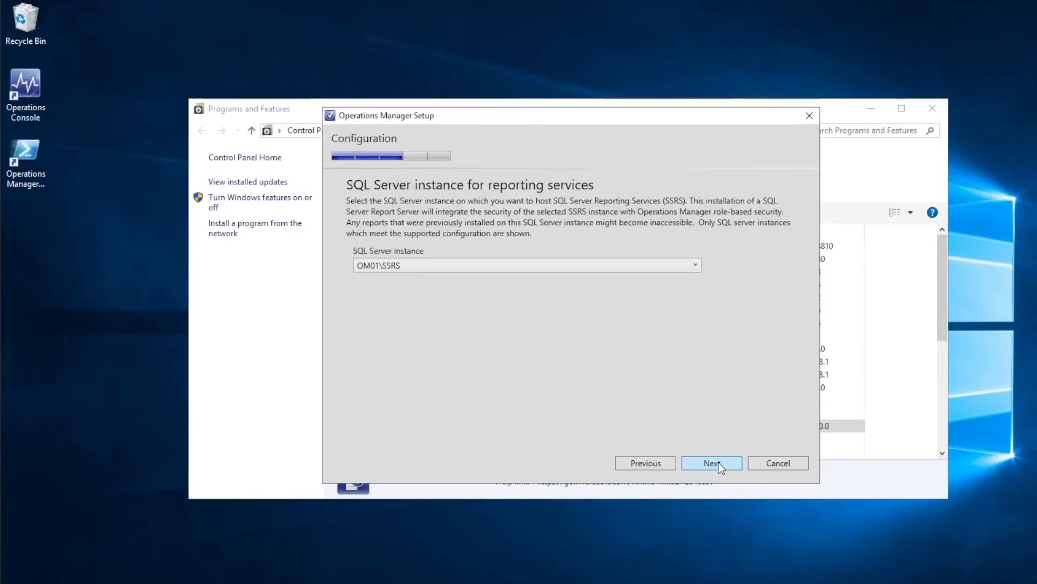
left_click(711, 463)
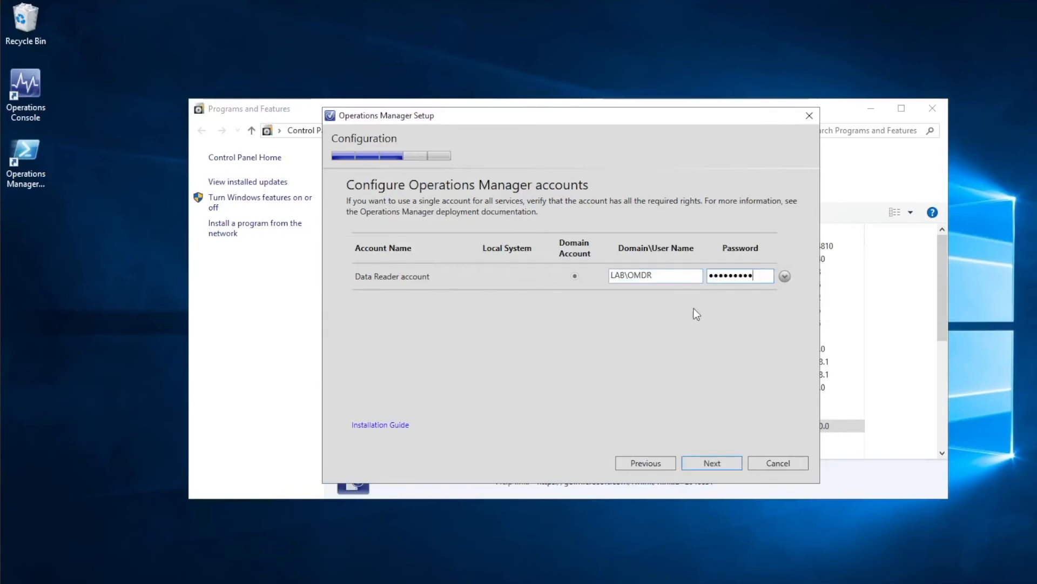
left_click(717, 459)
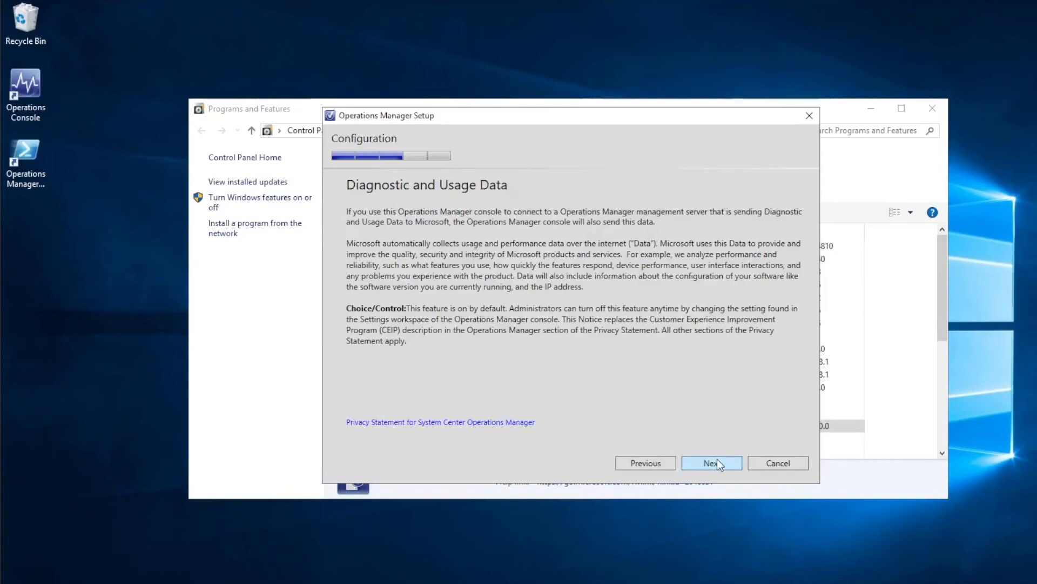
left_click(718, 459)
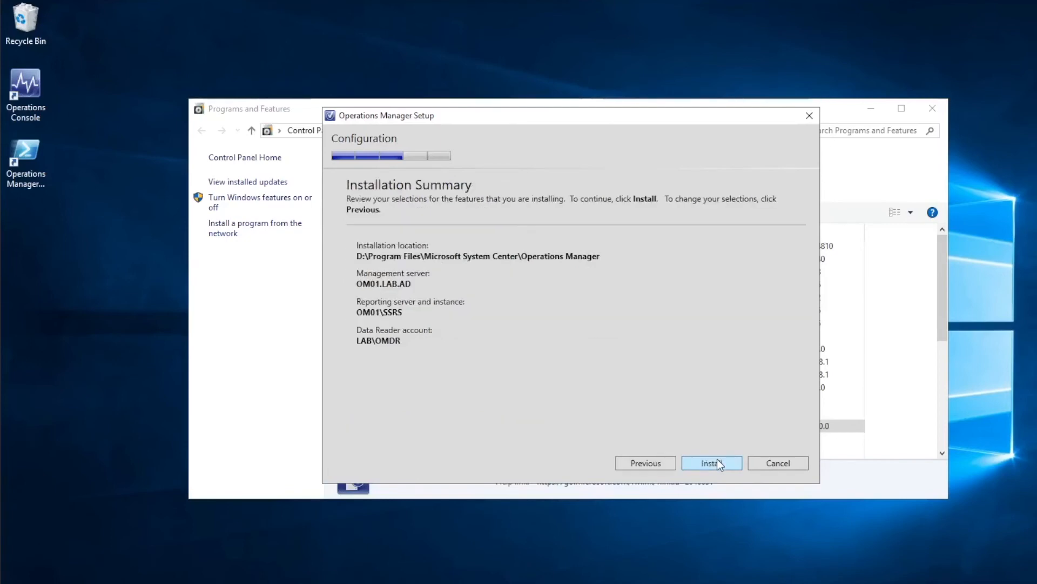
left_click(718, 459)
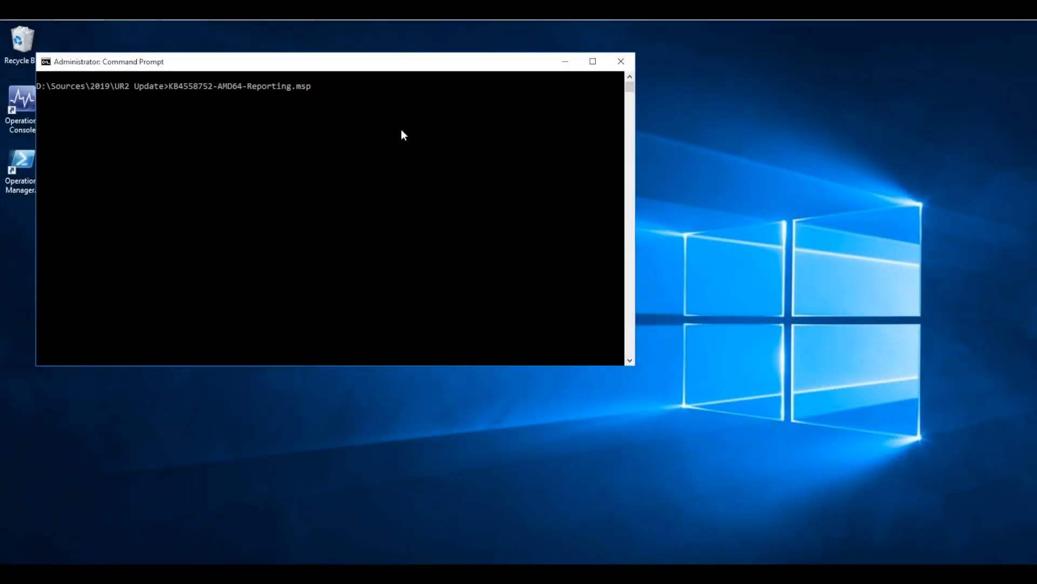
Step: Run the reporting update KB4558752-AMD64-Reporting.msp from the UR2 Update folder in the administrator Command Prompt
key("Return")
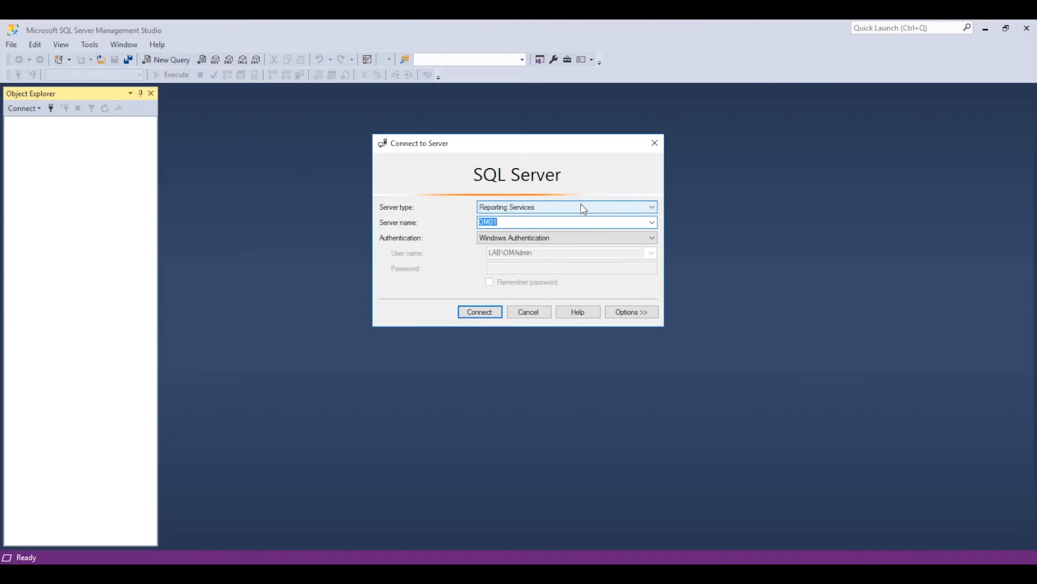
Step: Connect SQL Server Management Studio to Reporting Services on OM01 with Windows Authentication
left_click(583, 208)
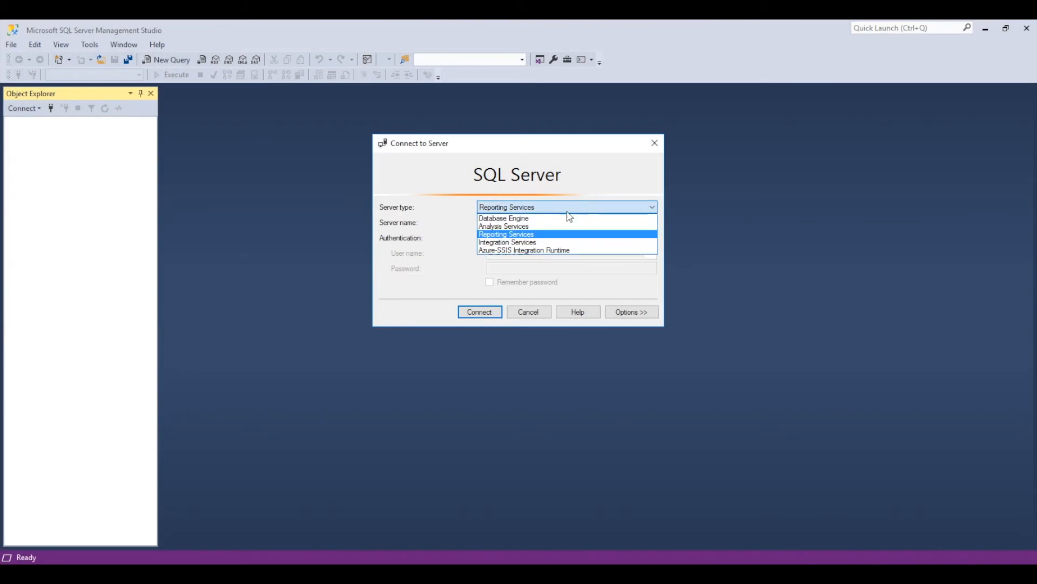
left_click(518, 235)
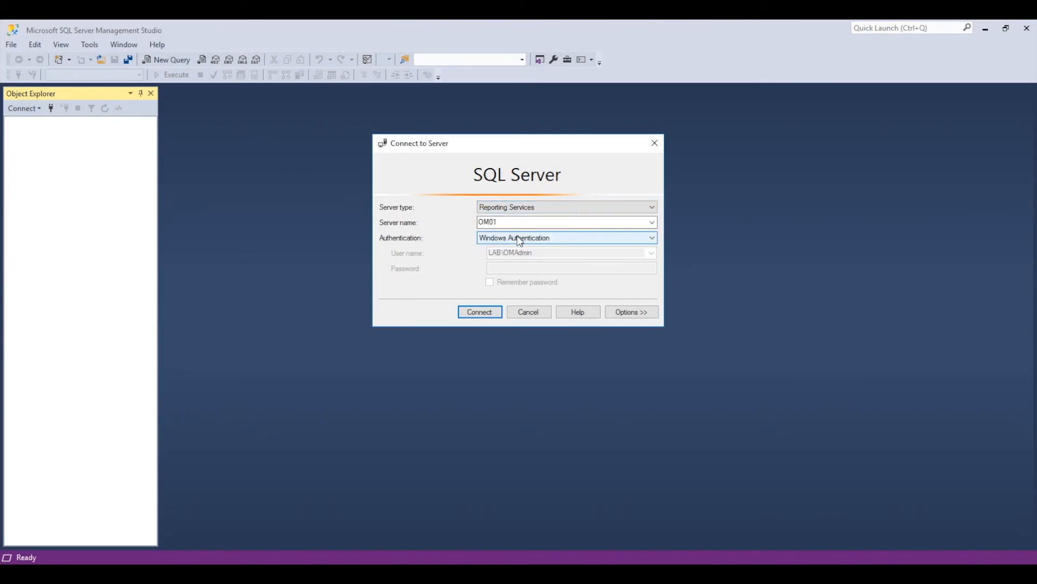
left_click(488, 312)
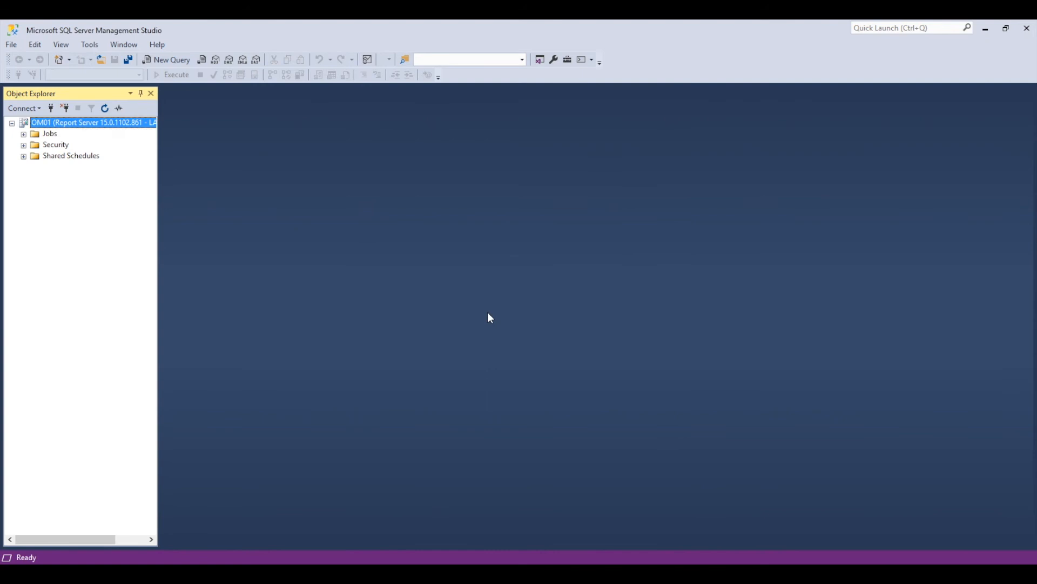
Step: Set AllowedResourceExtensionsForUpload to *.* in the advanced server properties of the OM01 report server and apply the change
right_click(140, 130)
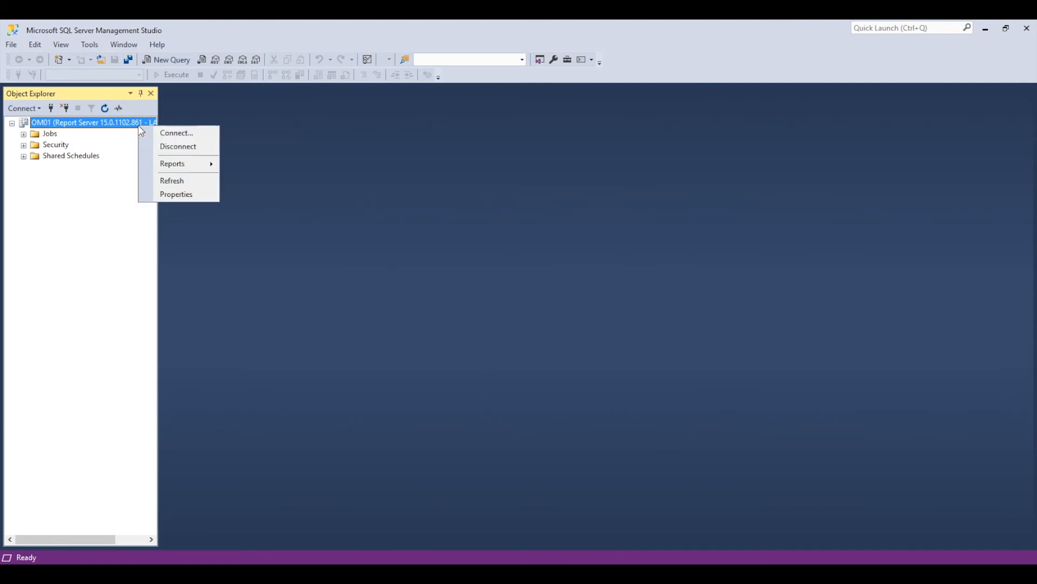
left_click(177, 195)
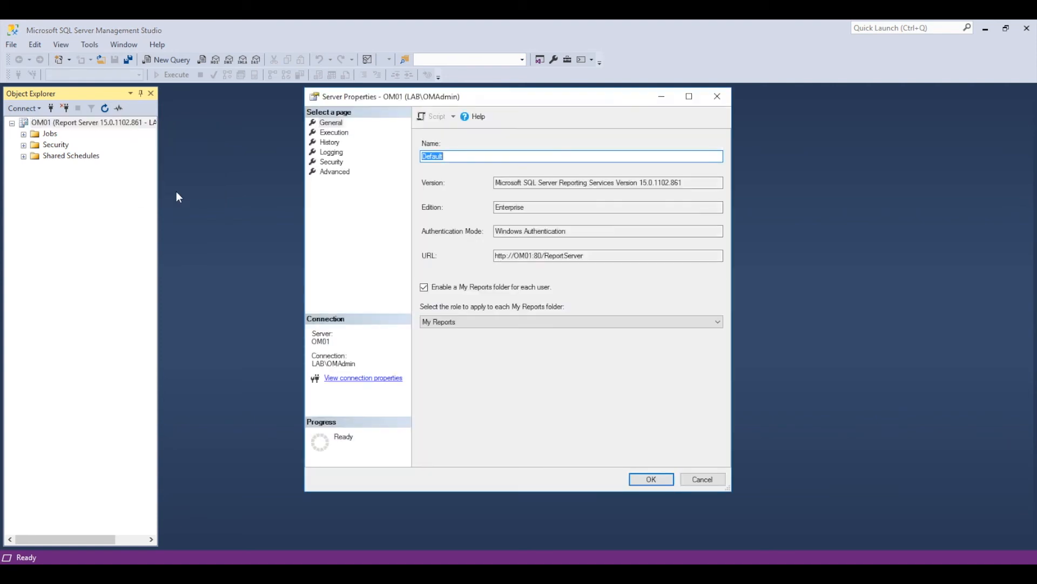
left_click(328, 173)
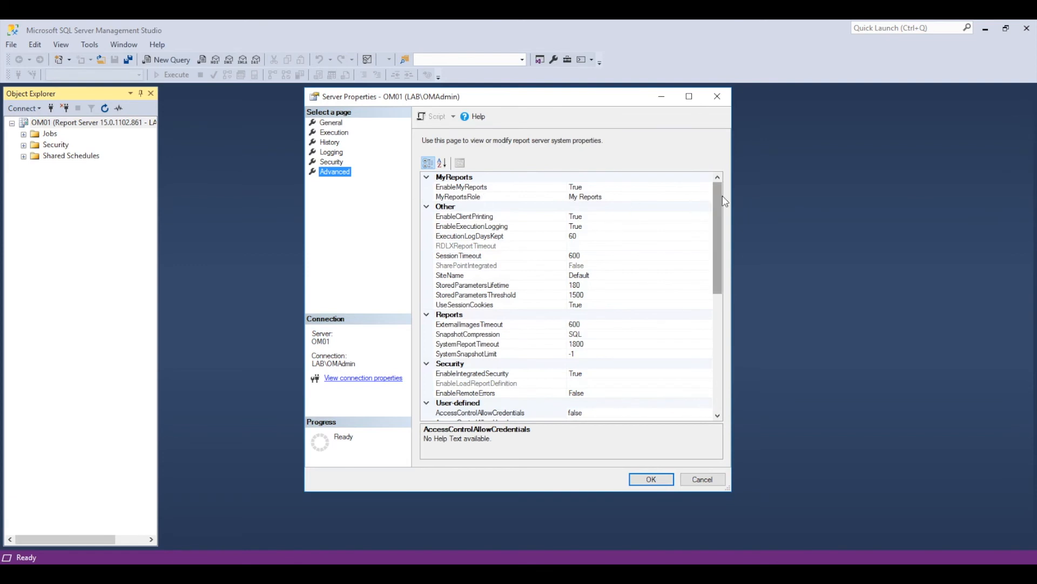
scroll(724, 201, "down", 5)
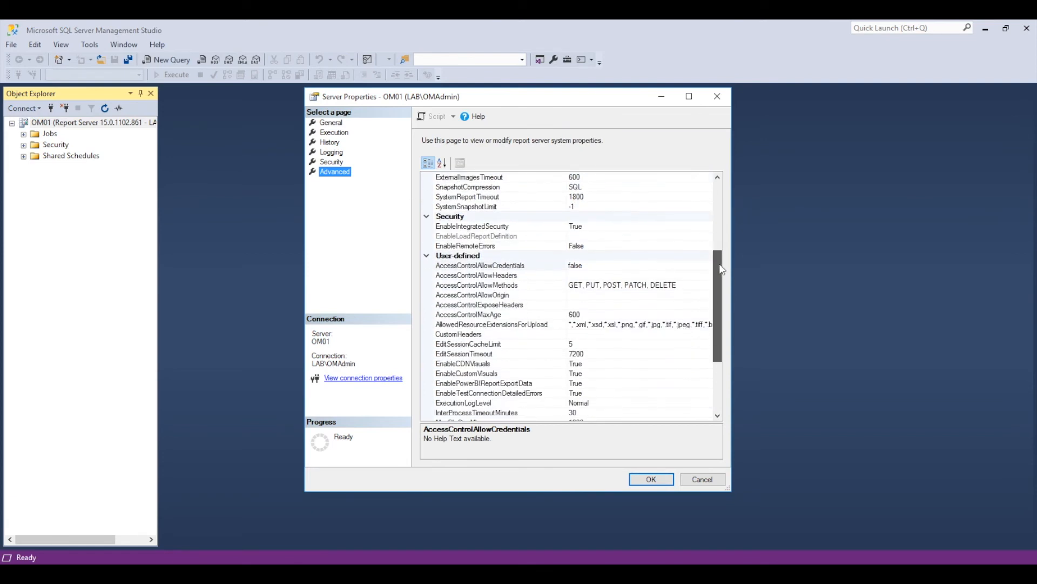
left_click(639, 327)
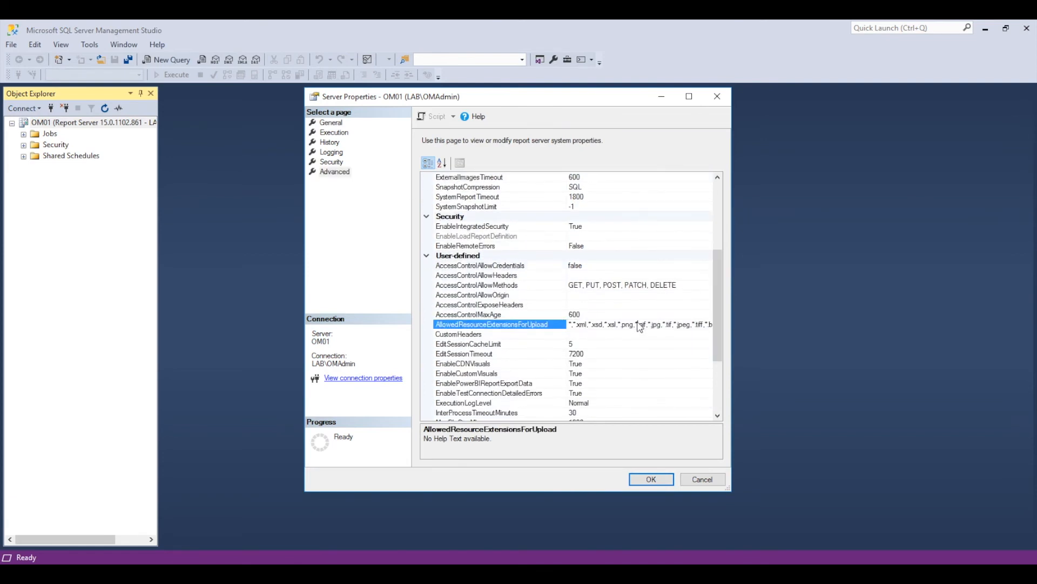
left_click(640, 327)
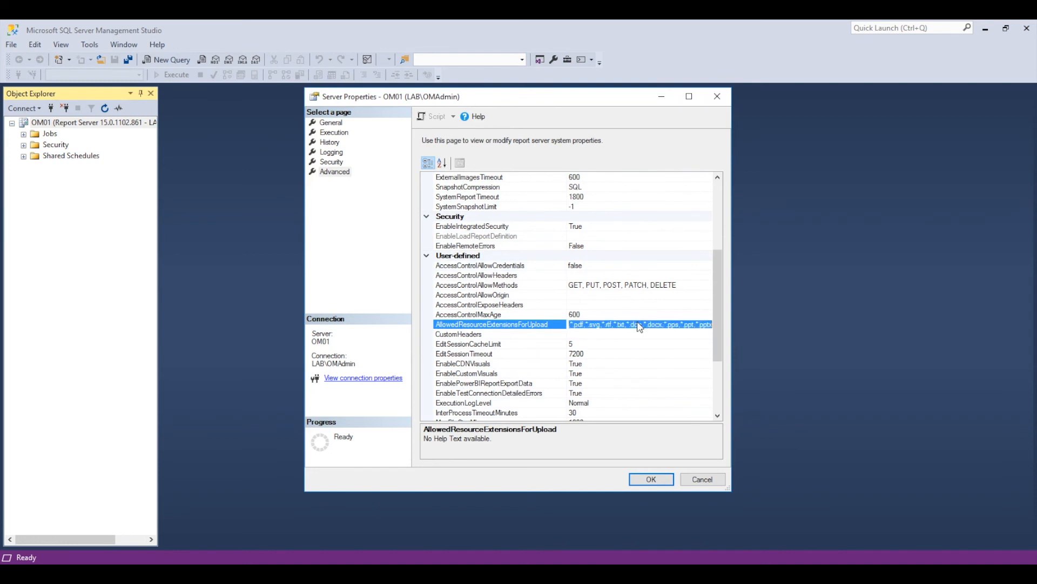
key("BackSpace")
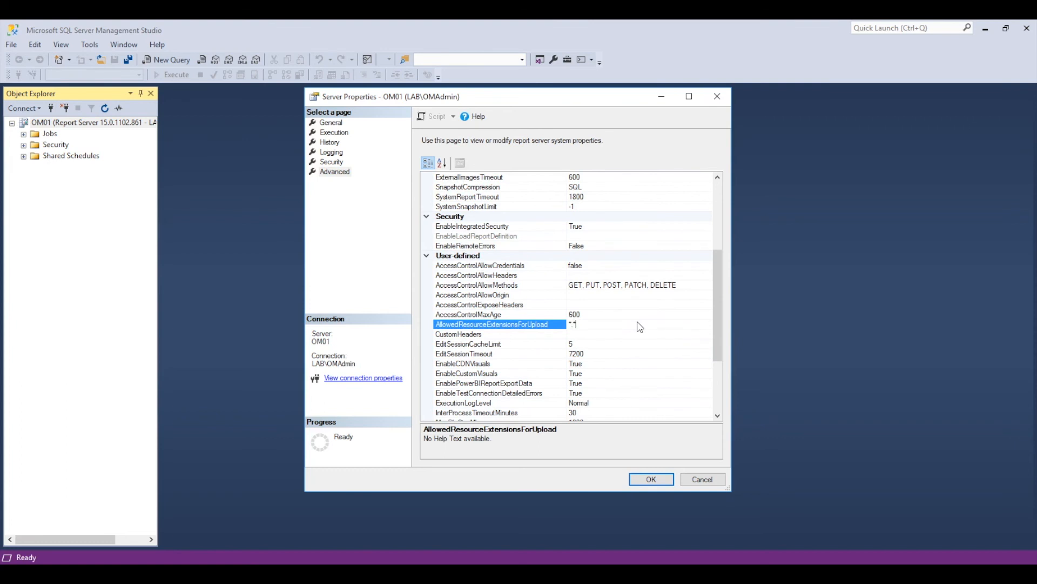
left_click(651, 479)
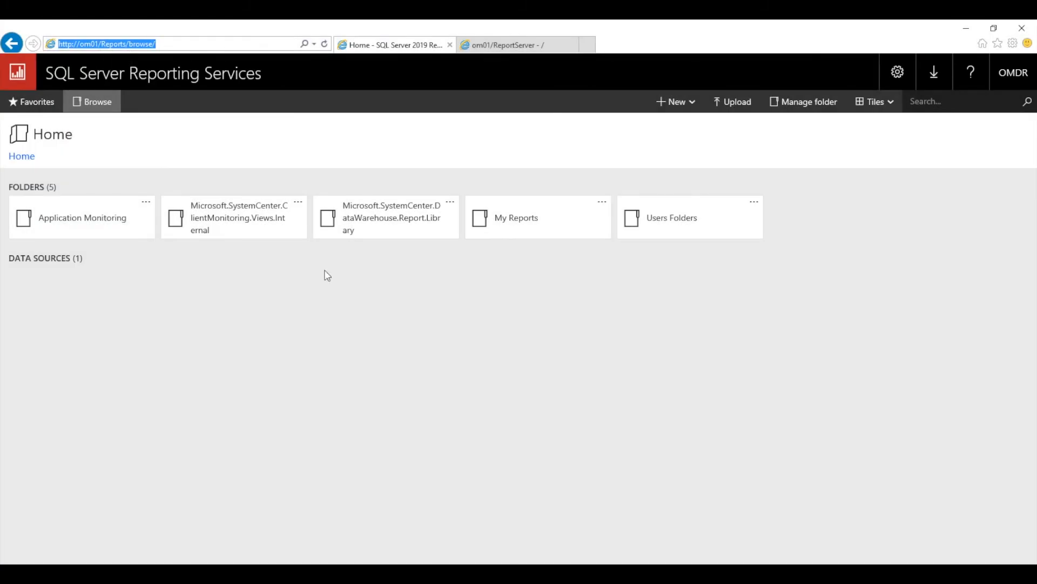
Step: Switch to the browser and view the om01/ReportServer web service page
left_click(512, 46)
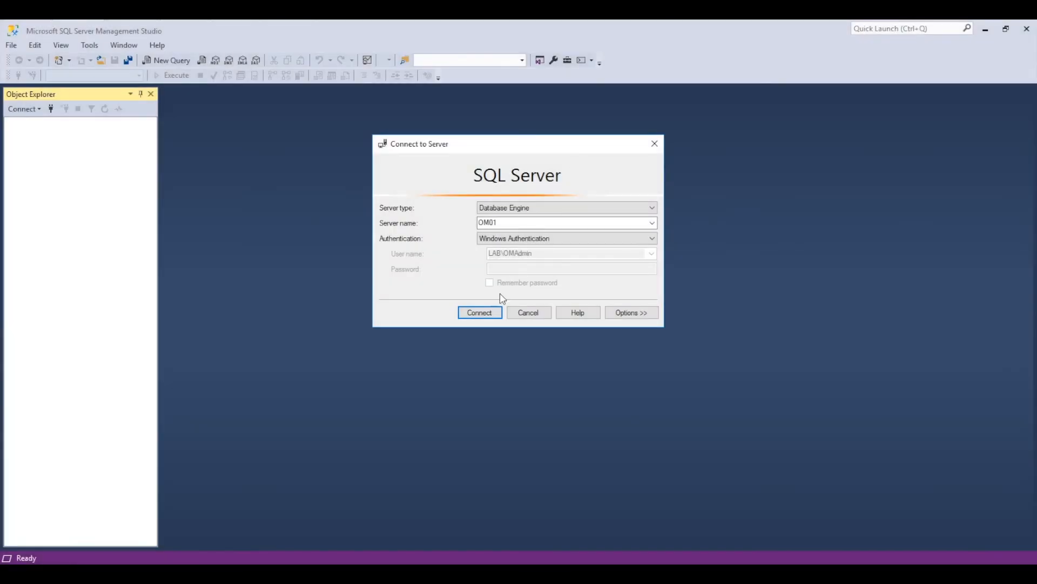
Step: In SQL Server Management Studio, connect to the OM01 Database Engine with Windows Authentication and run the copied trusted-assembly script against OperationsManager
left_click(492, 312)
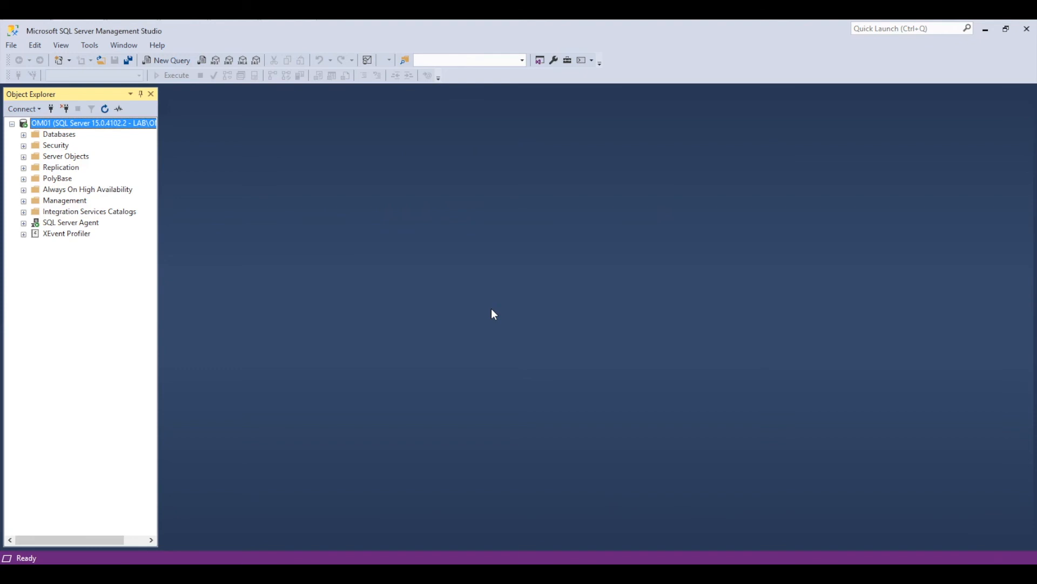
left_click(24, 135)
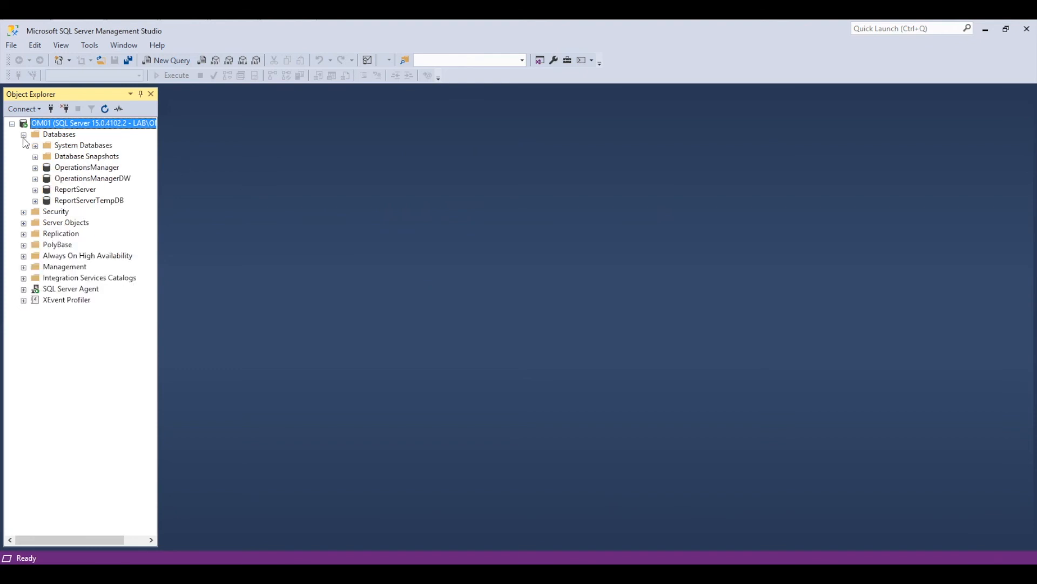
left_click(91, 170)
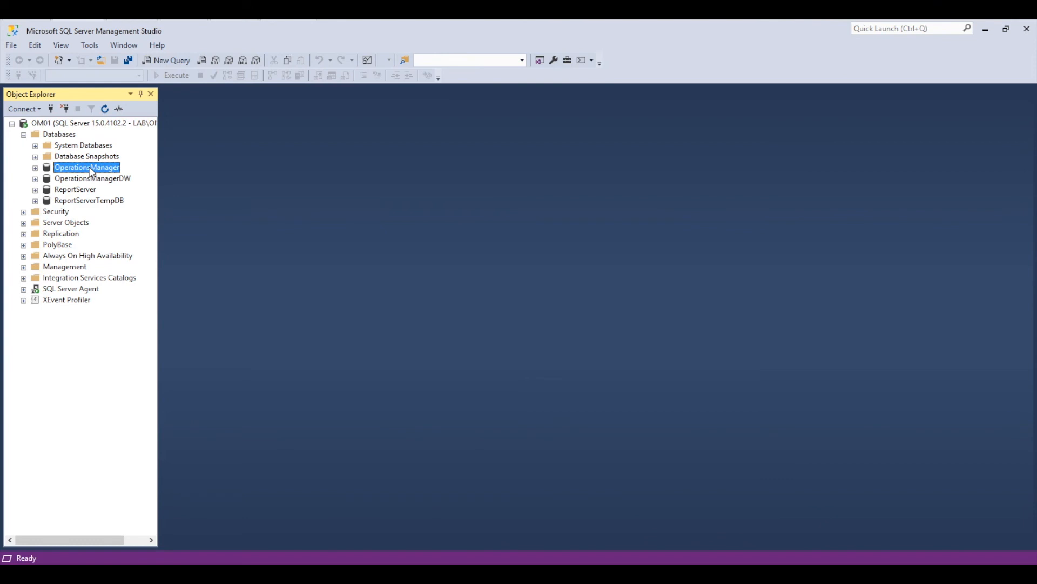
left_click(165, 60)
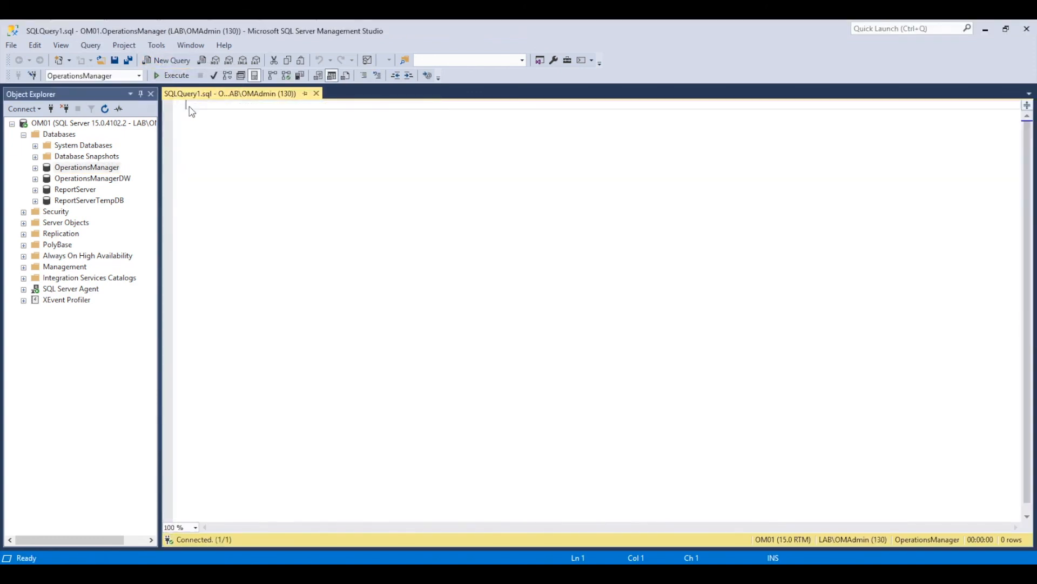
key("ctrl+v")
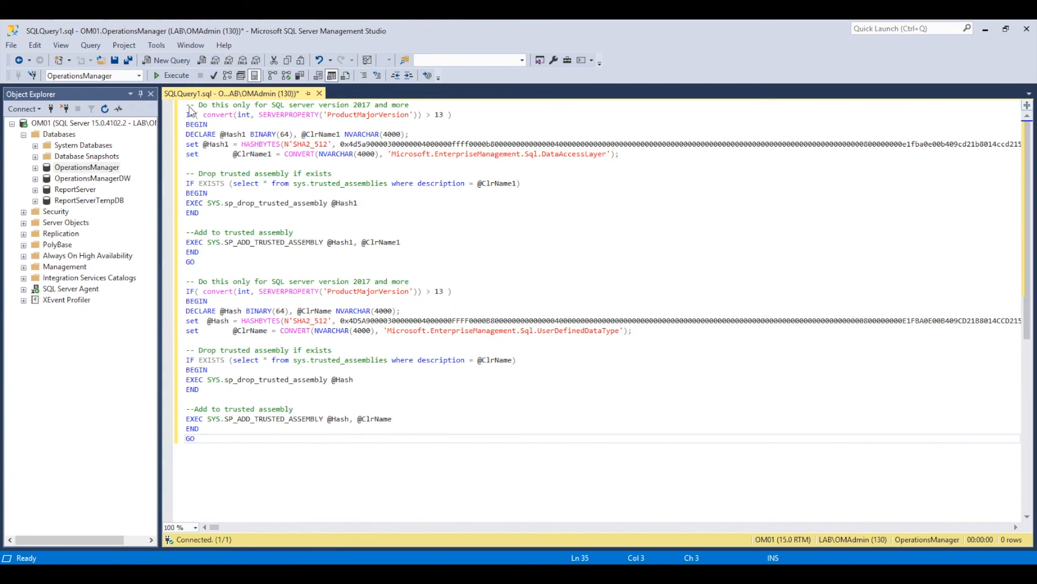
left_click(177, 76)
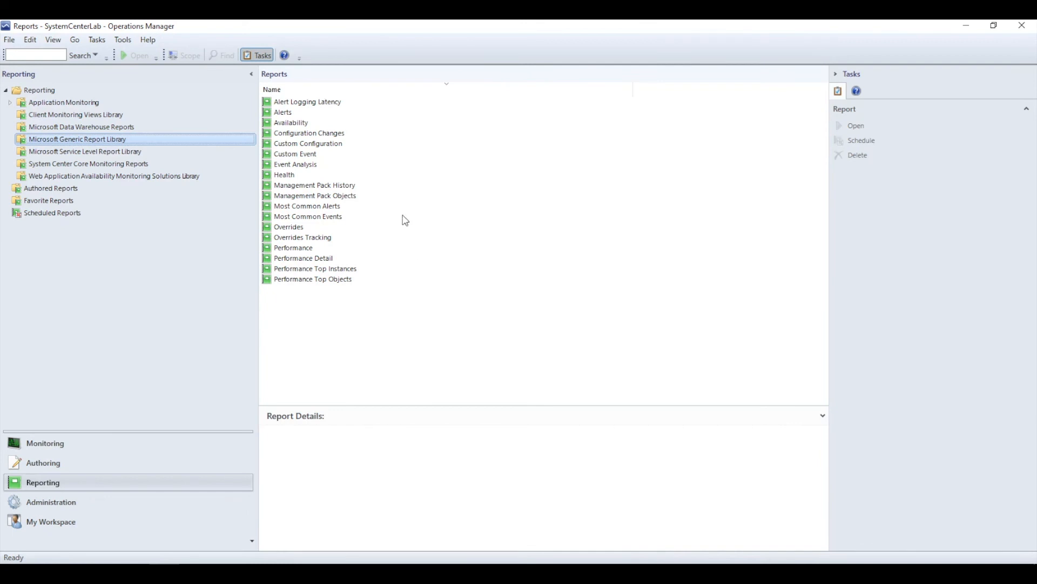
Step: In the Operations Manager console, open the Availability report from Microsoft Generic Report Library and add the All Windows Computers group
left_click(310, 124)
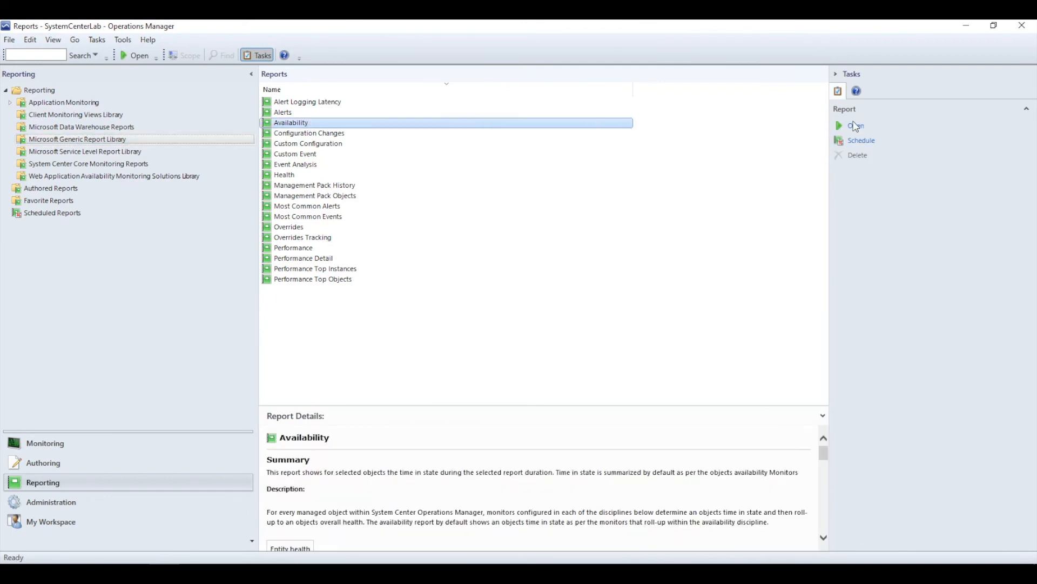
left_click(855, 128)
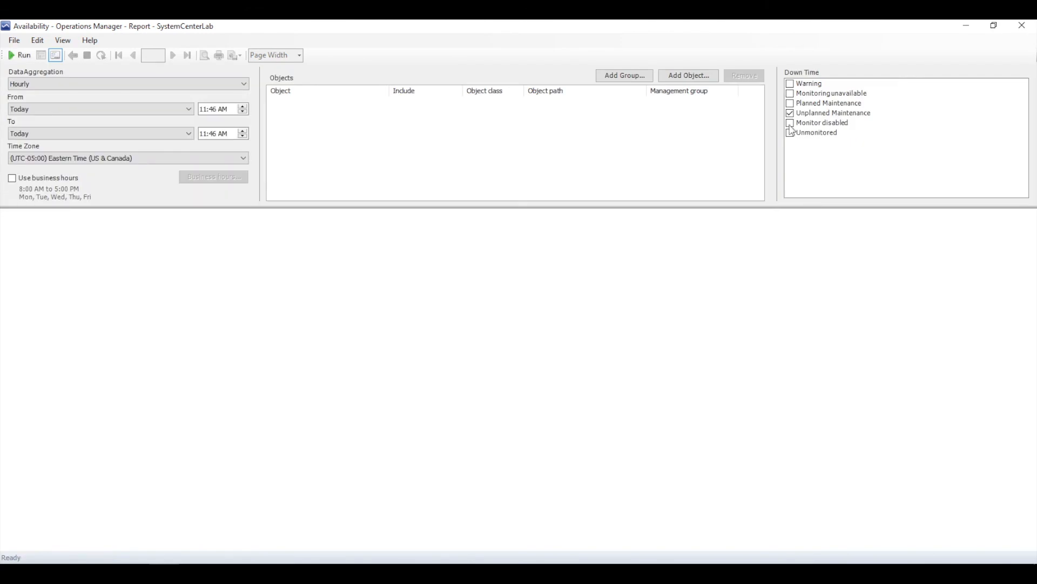
left_click(632, 80)
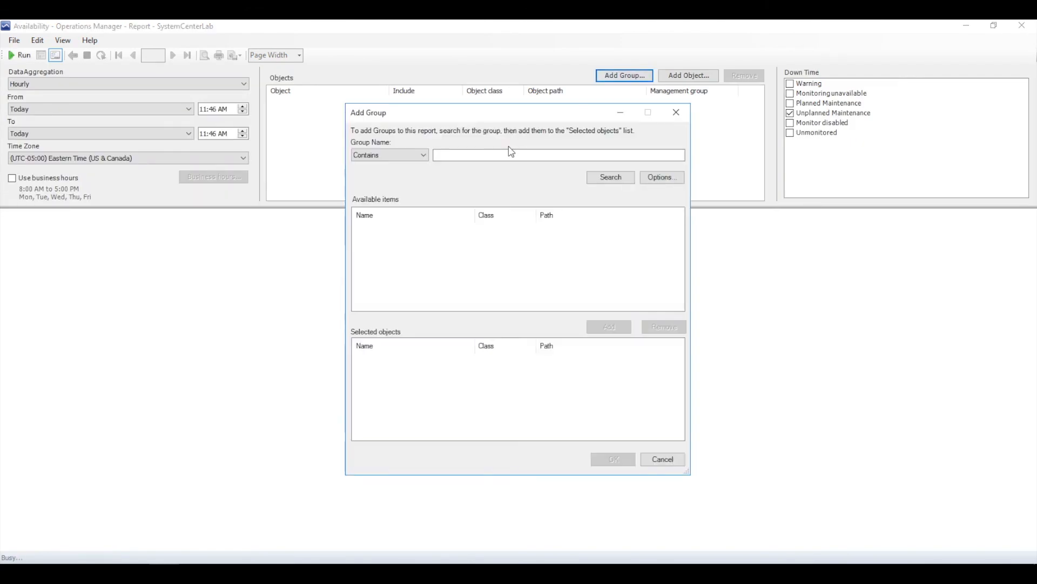
left_click(506, 153)
type("All Windows")
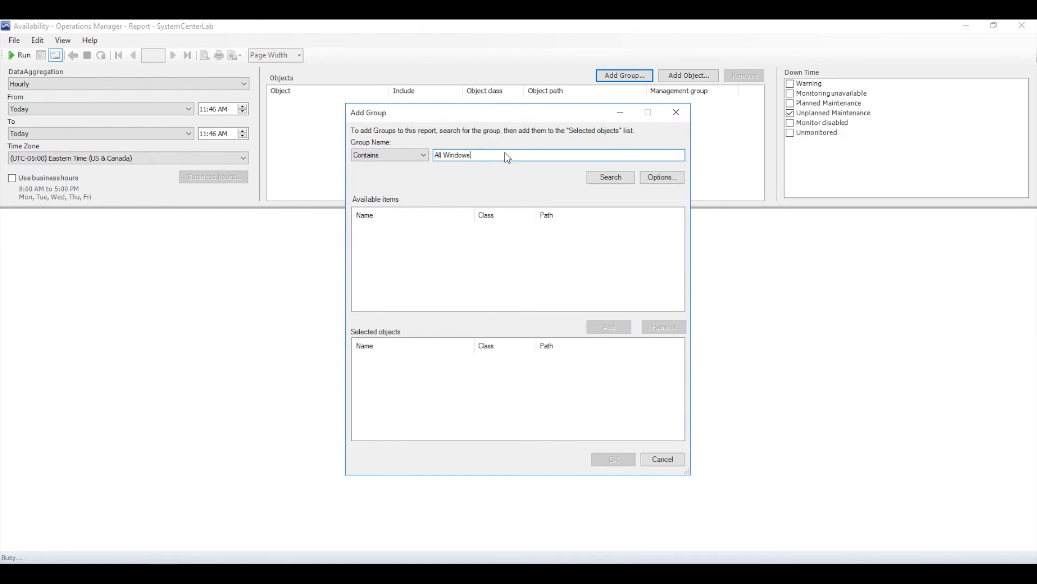
type(" Computers")
left_click(607, 176)
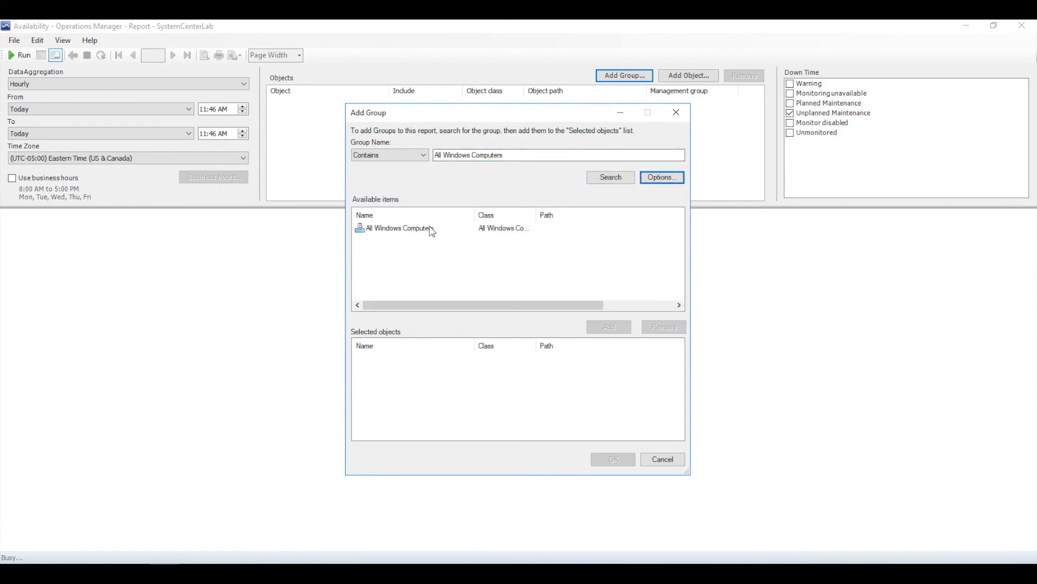
left_click(433, 229)
left_click(609, 326)
left_click(613, 459)
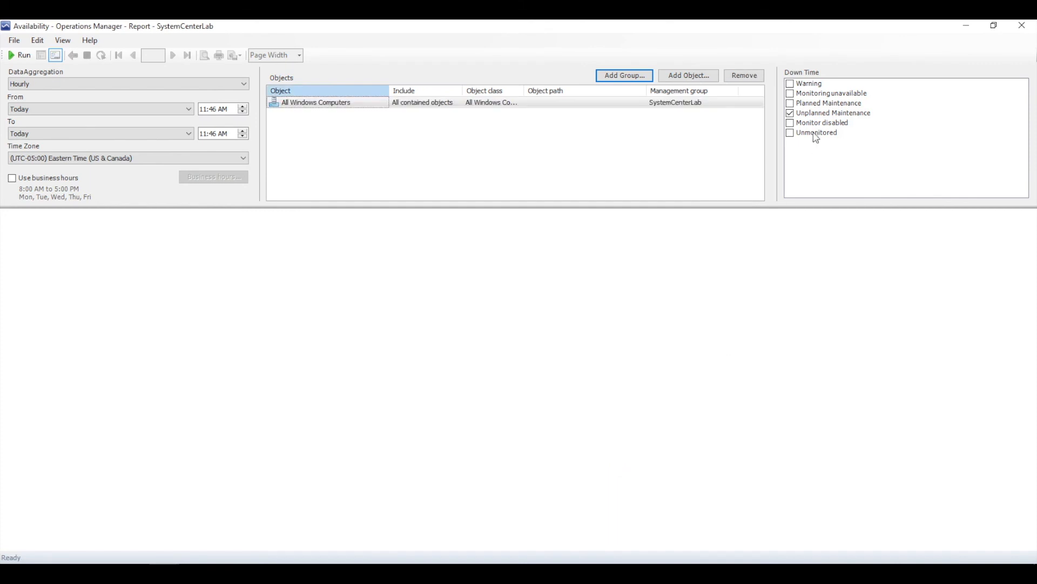
Step: Run the Availability report from 8:00 AM today with Monitoring unavailable also counted as down time, and view its full results
left_click(790, 124)
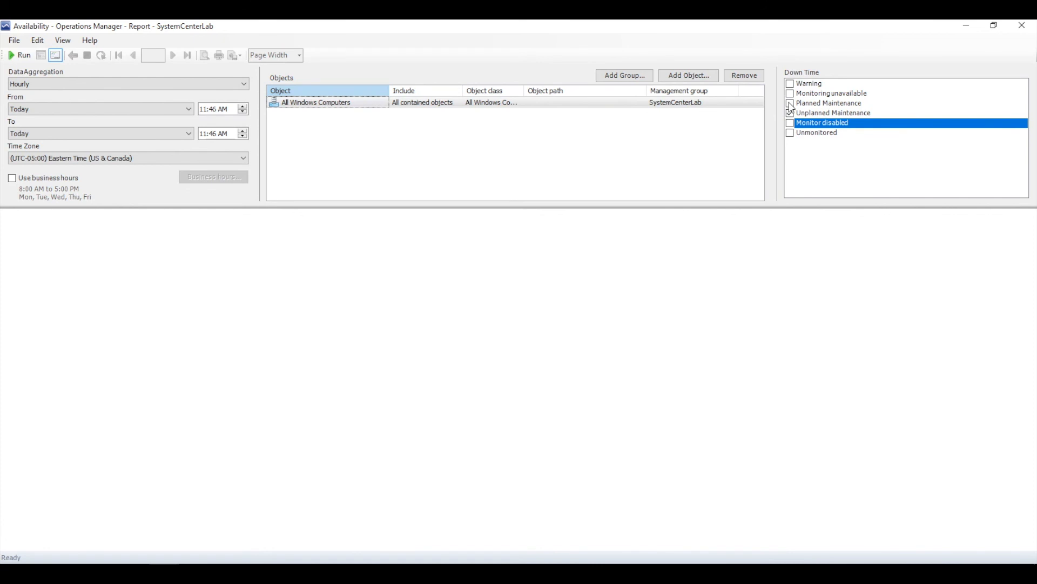
left_click(789, 94)
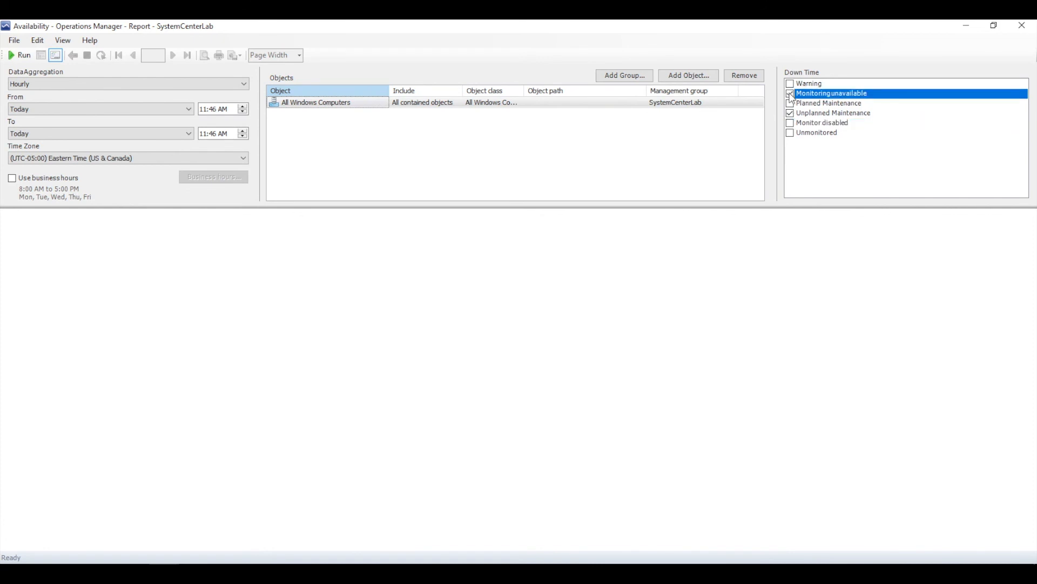
left_click(212, 113)
left_click(204, 111)
type("8")
left_click(20, 56)
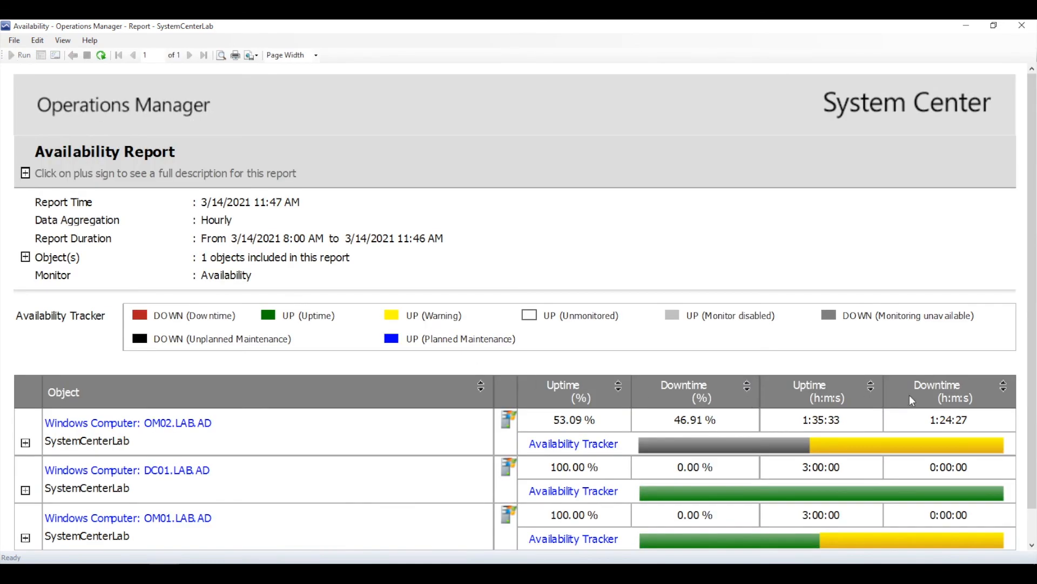
left_click_drag(1034, 378, 1034, 424)
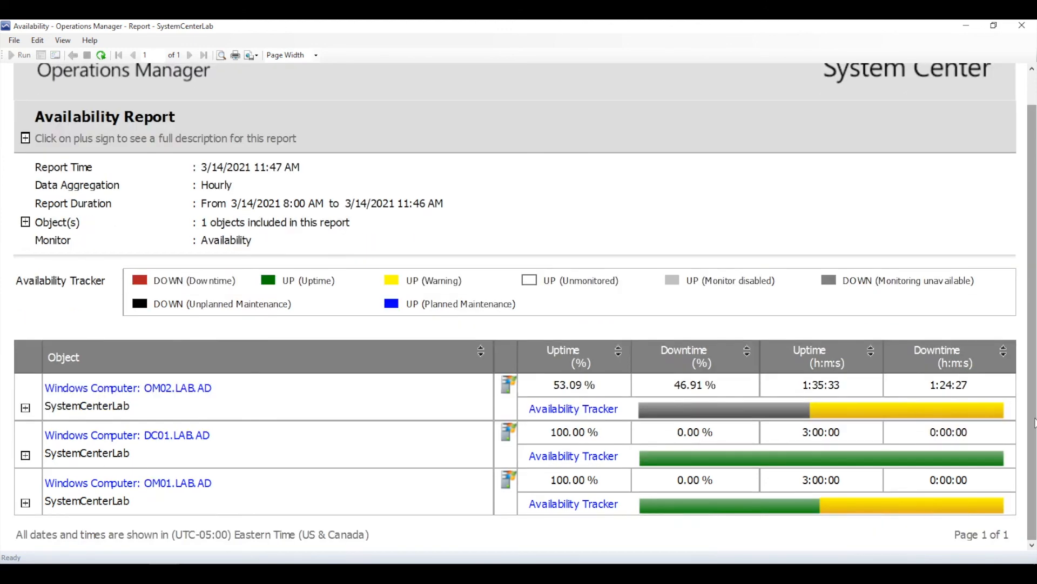